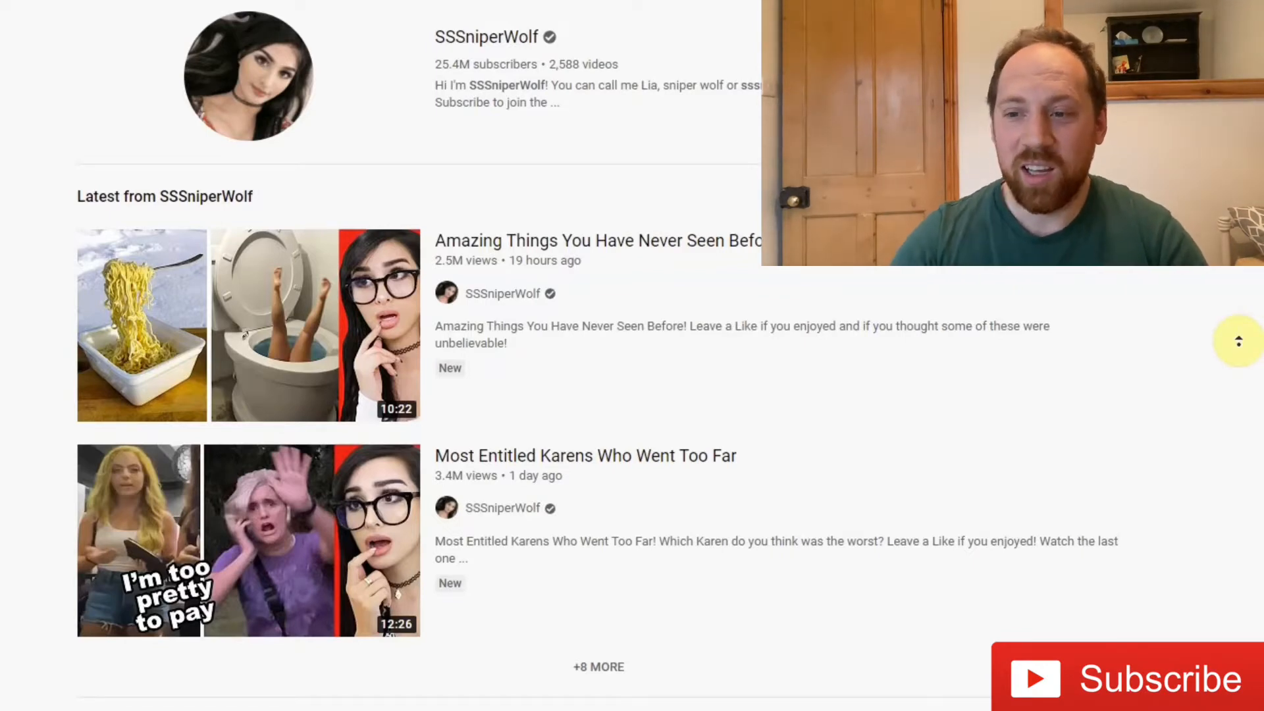
Examine the SSSniperWolf video thumbnails in the YouTube search results for style and composition ideas
scroll(1080, 366, down, 5)
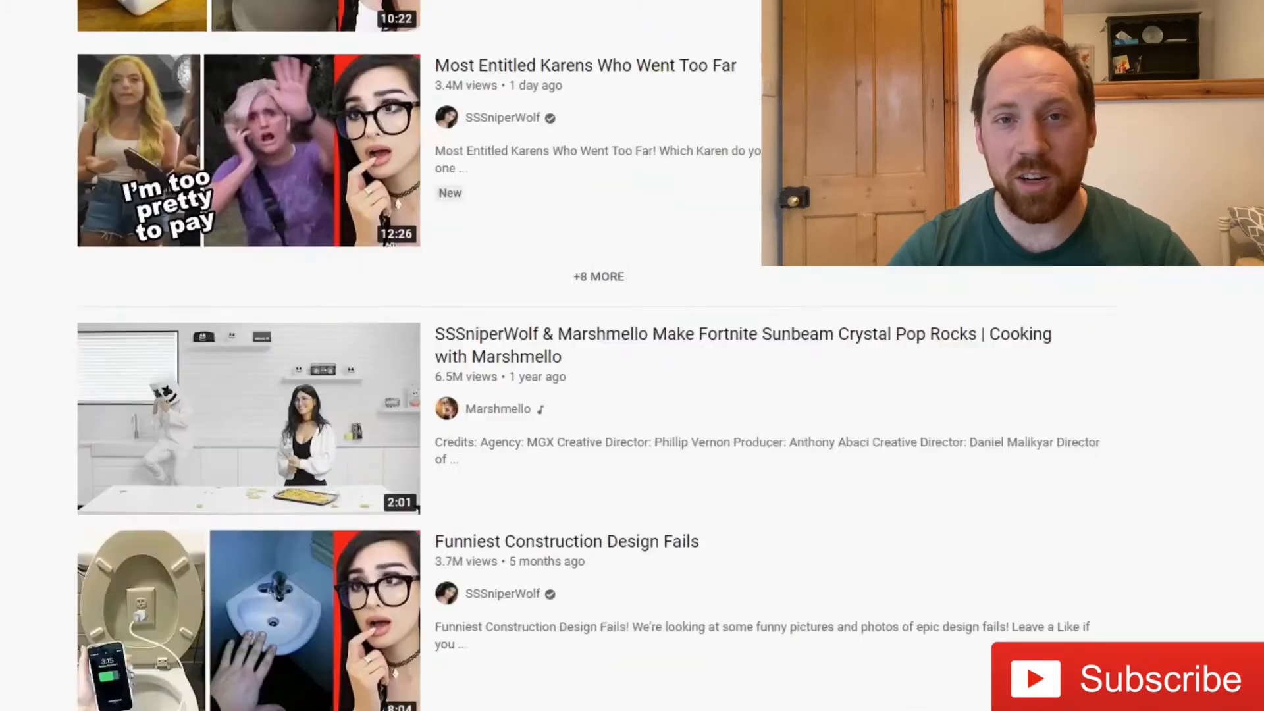
scroll(855, 347, down, 1)
scroll(1048, 435, up, 1)
scroll(1080, 464, down, 10)
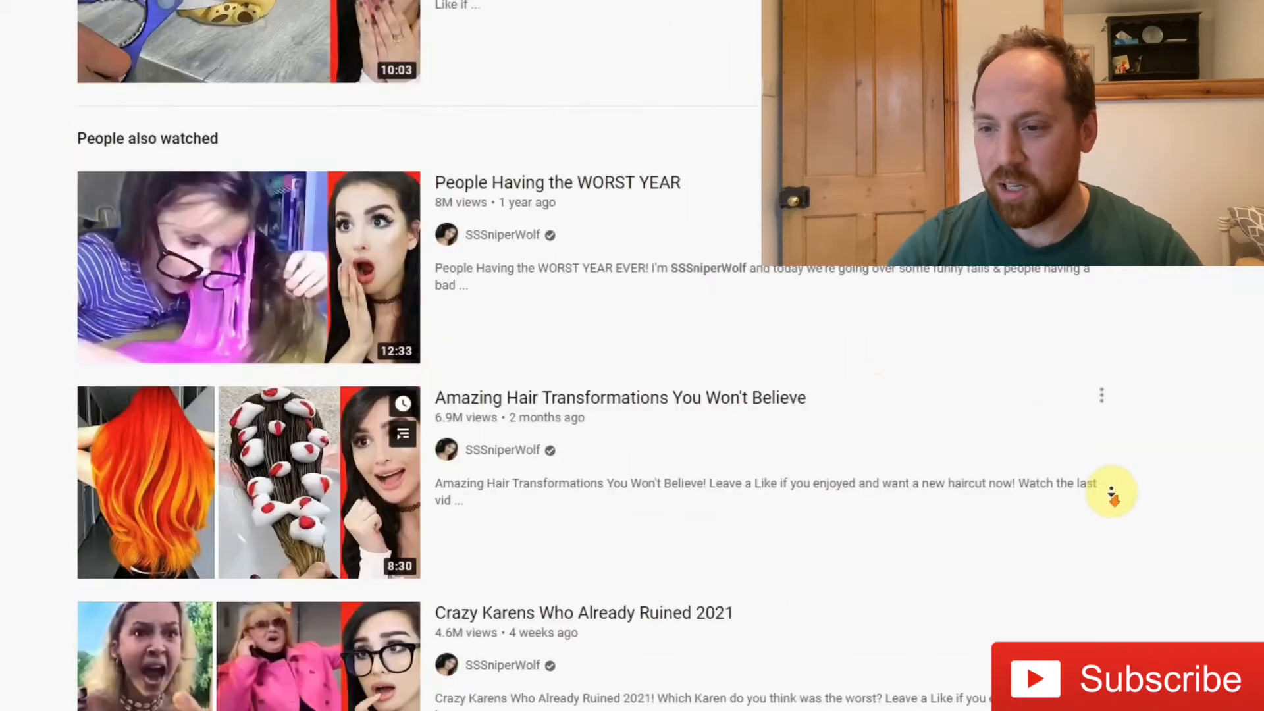
scroll(1111, 492, down, 10)
scroll(583, 356, down, 1)
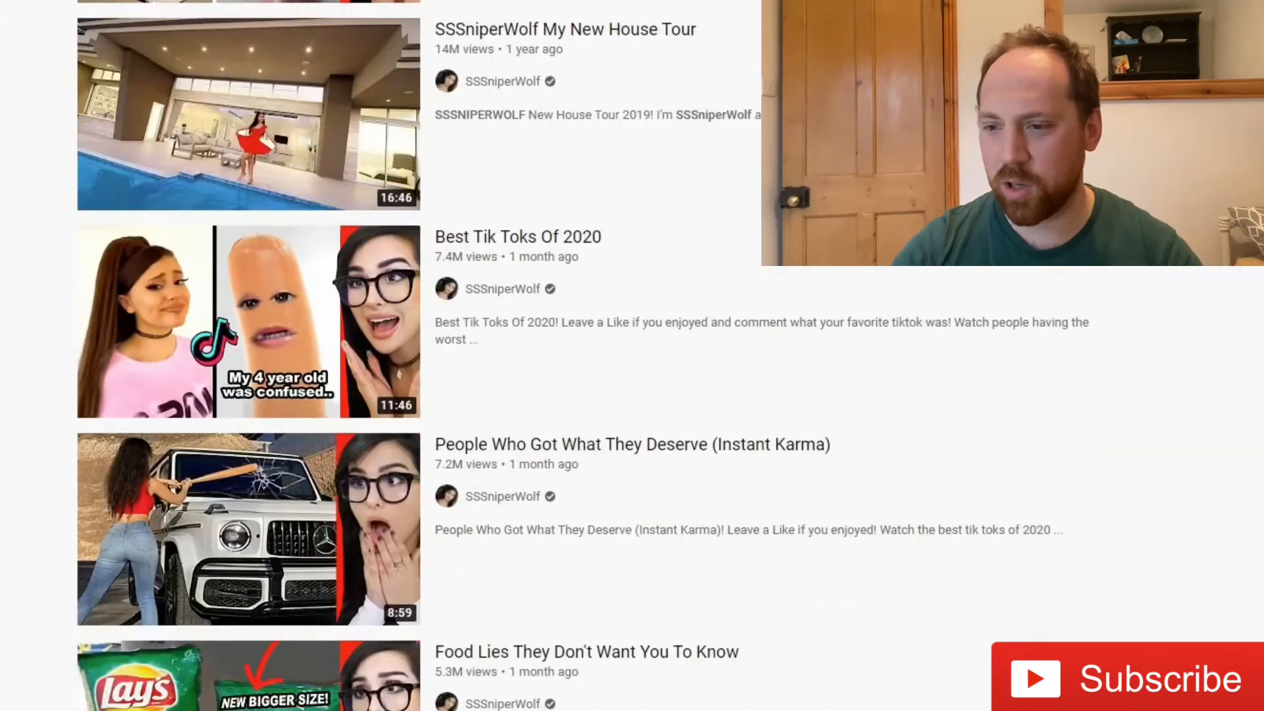
scroll(847, 553, down, 2)
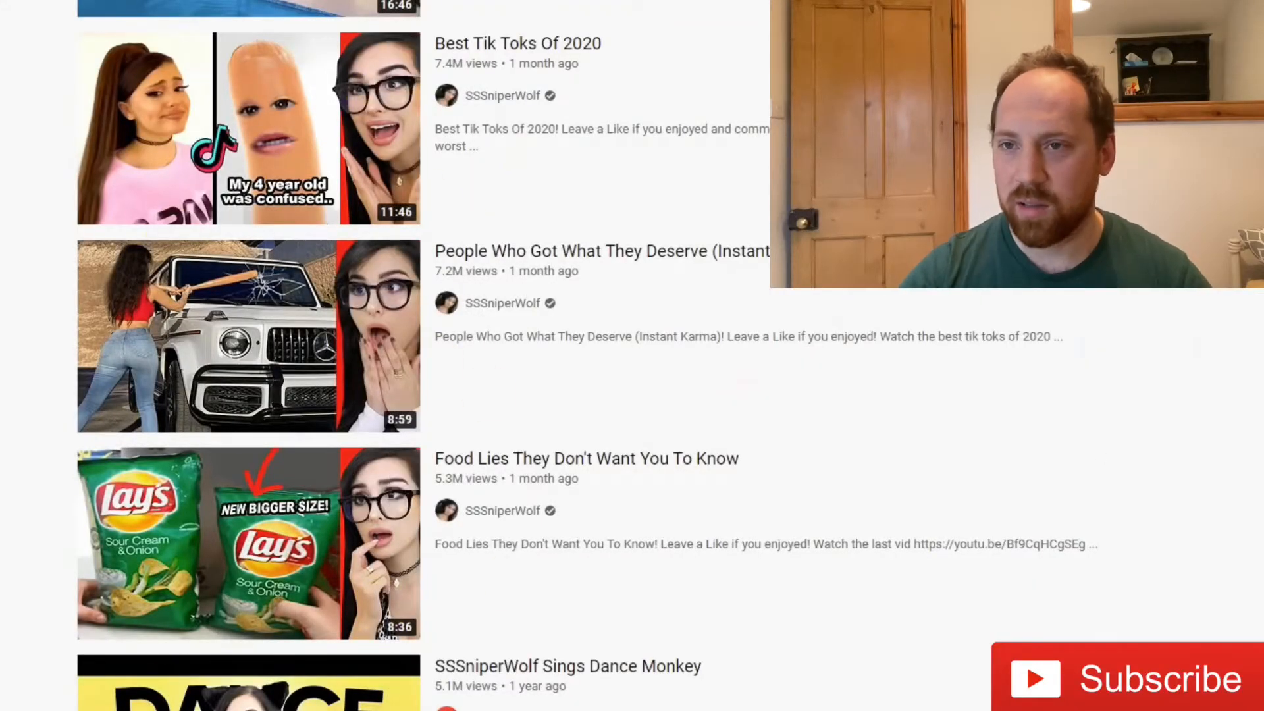
mouse_move(300, 358)
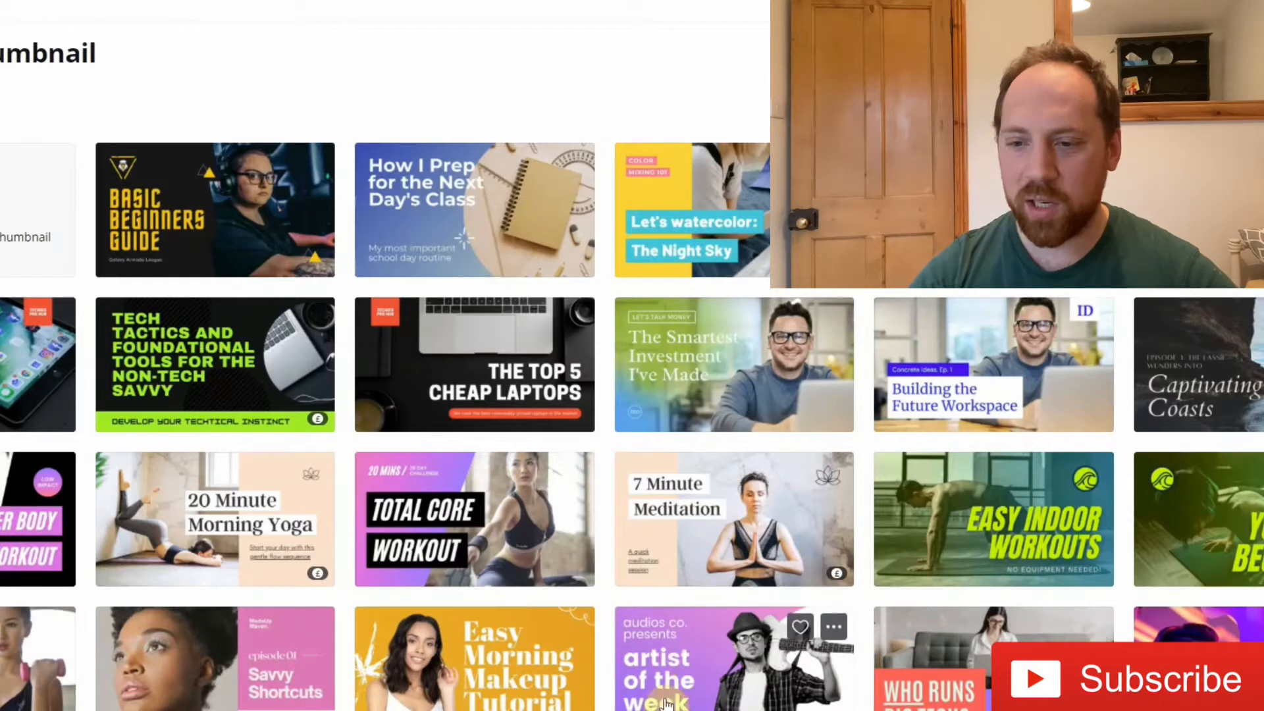
Switch to Canva, start a blank YouTube thumbnail and add the uploaded photo of the man leaning on a pig
click(27, 210)
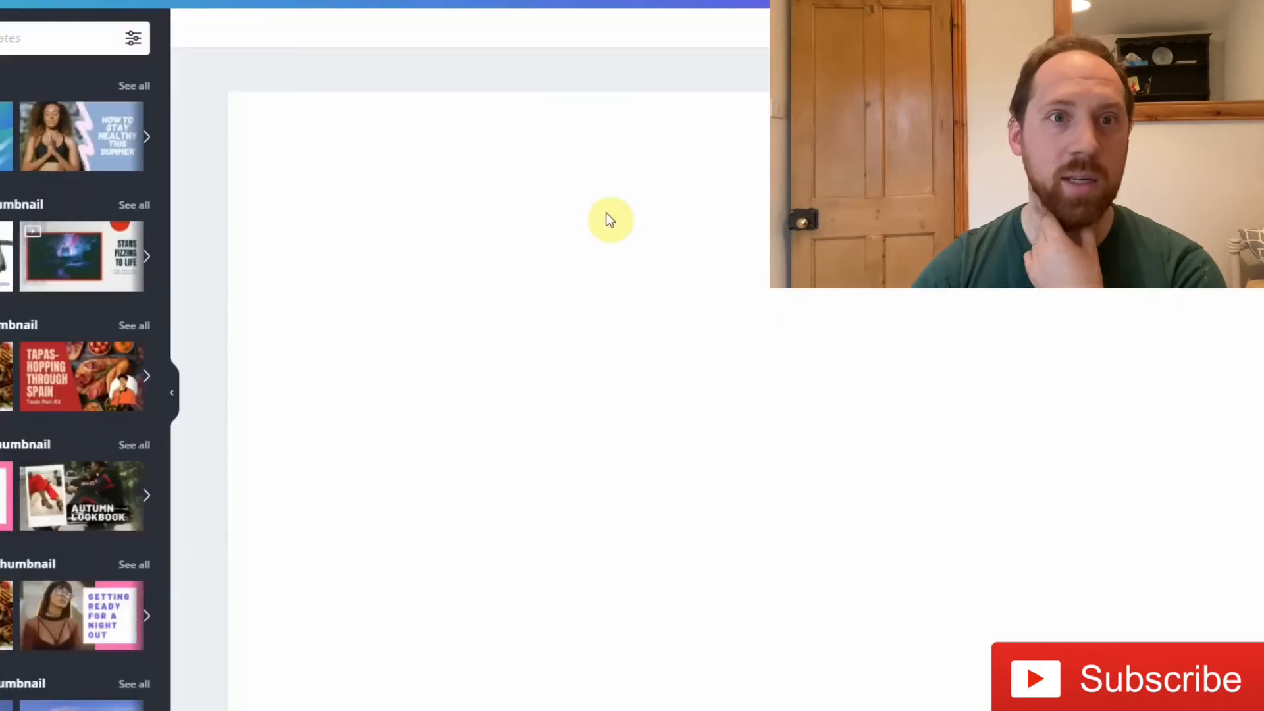
click(749, 263)
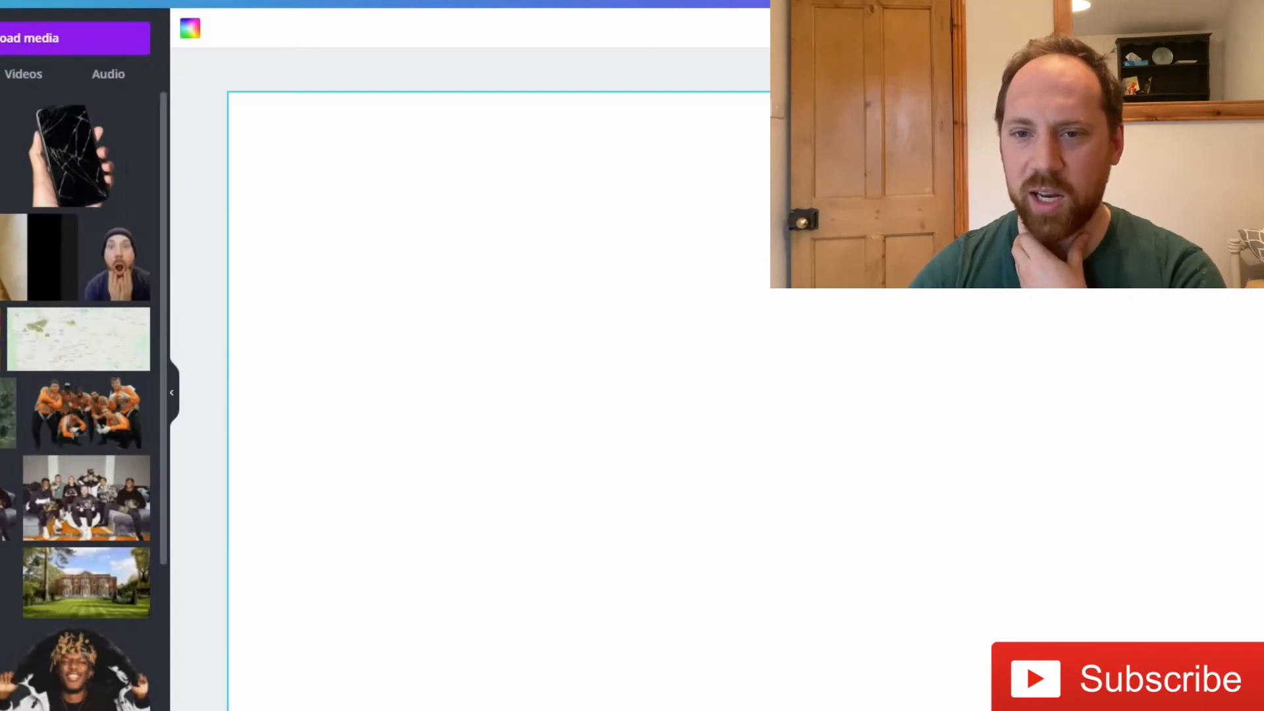
click(1, 339)
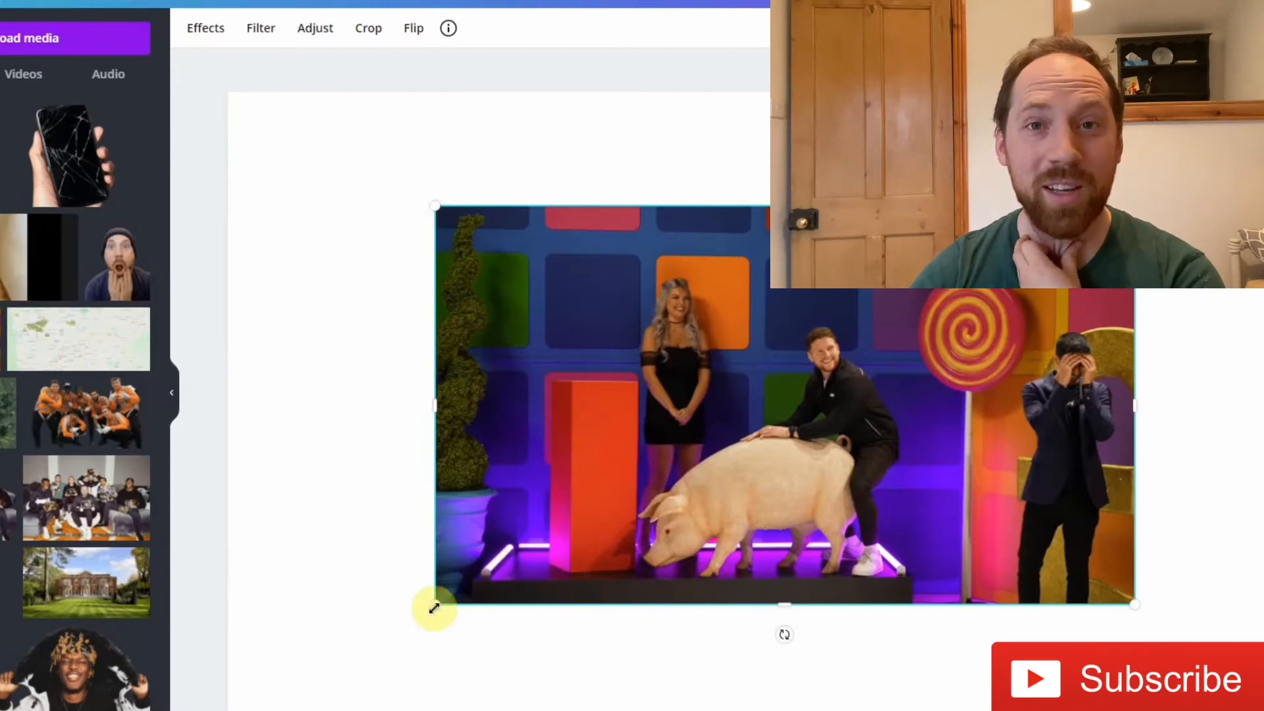
Enlarge the pig photo to fill the thumbnail's height and shift it towards the canvas's left side
drag(434, 603, 168, 710)
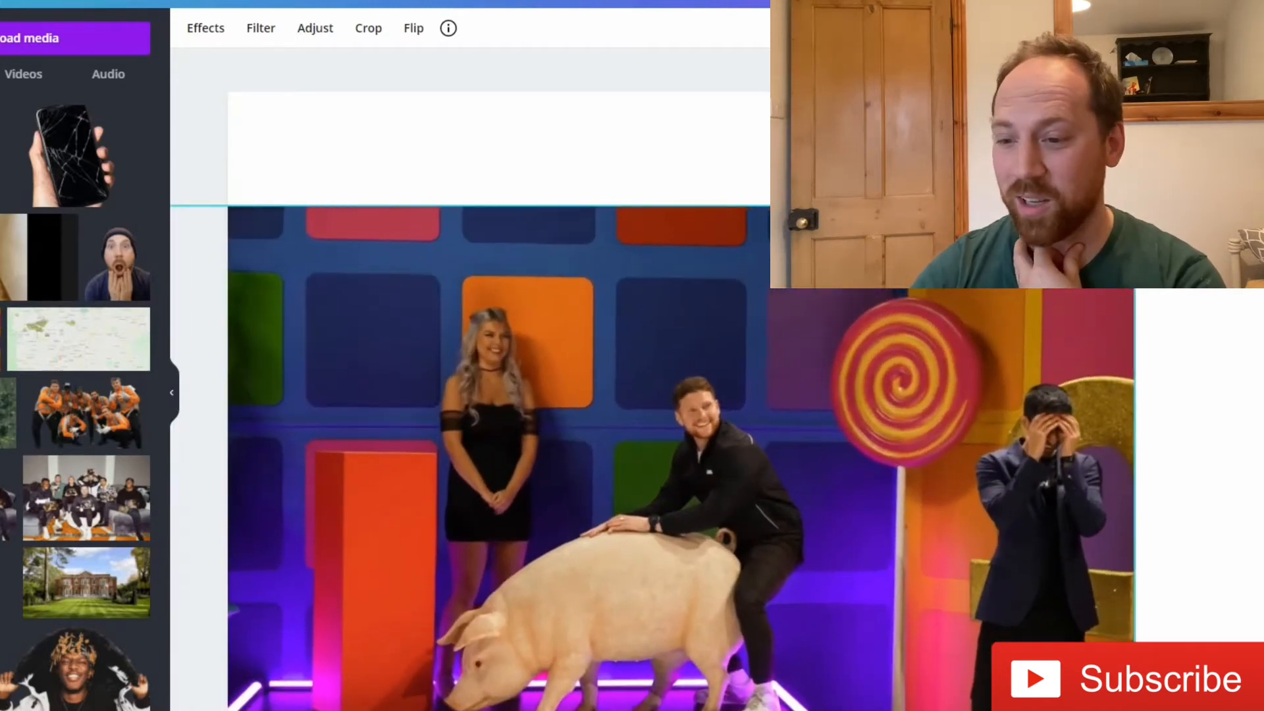
drag(697, 556, 689, 412)
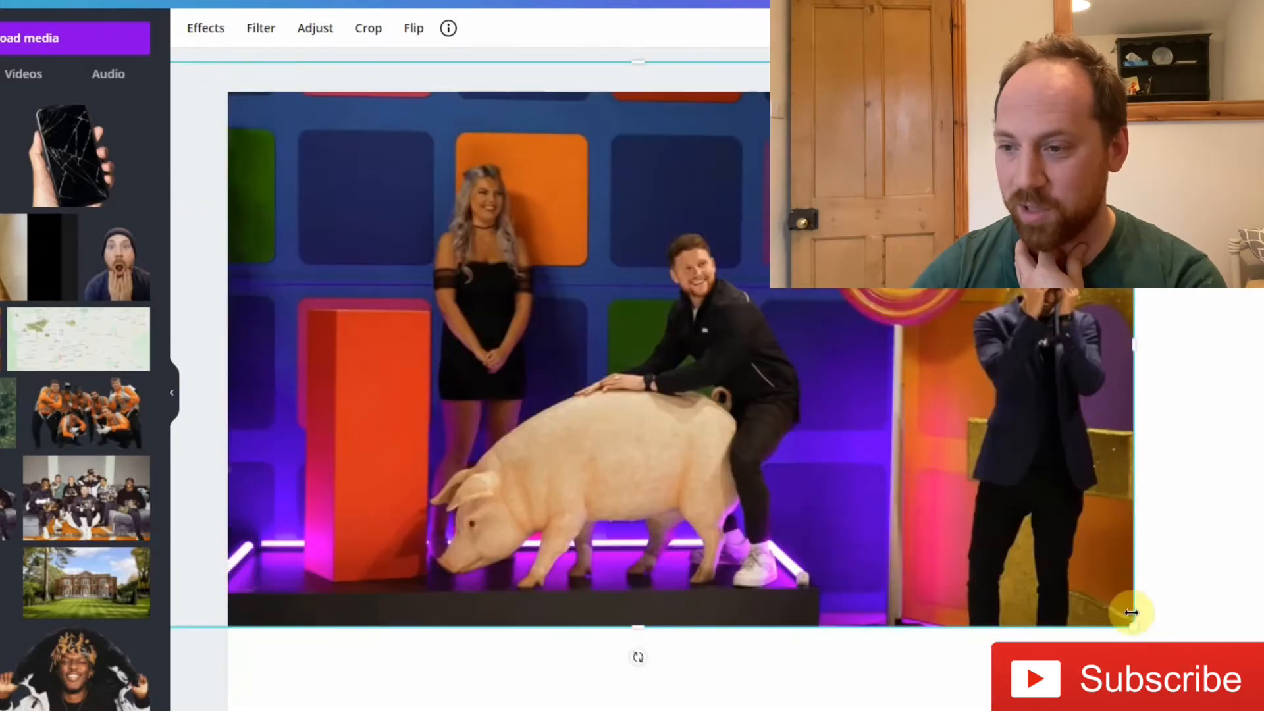
drag(1128, 623, 1249, 693)
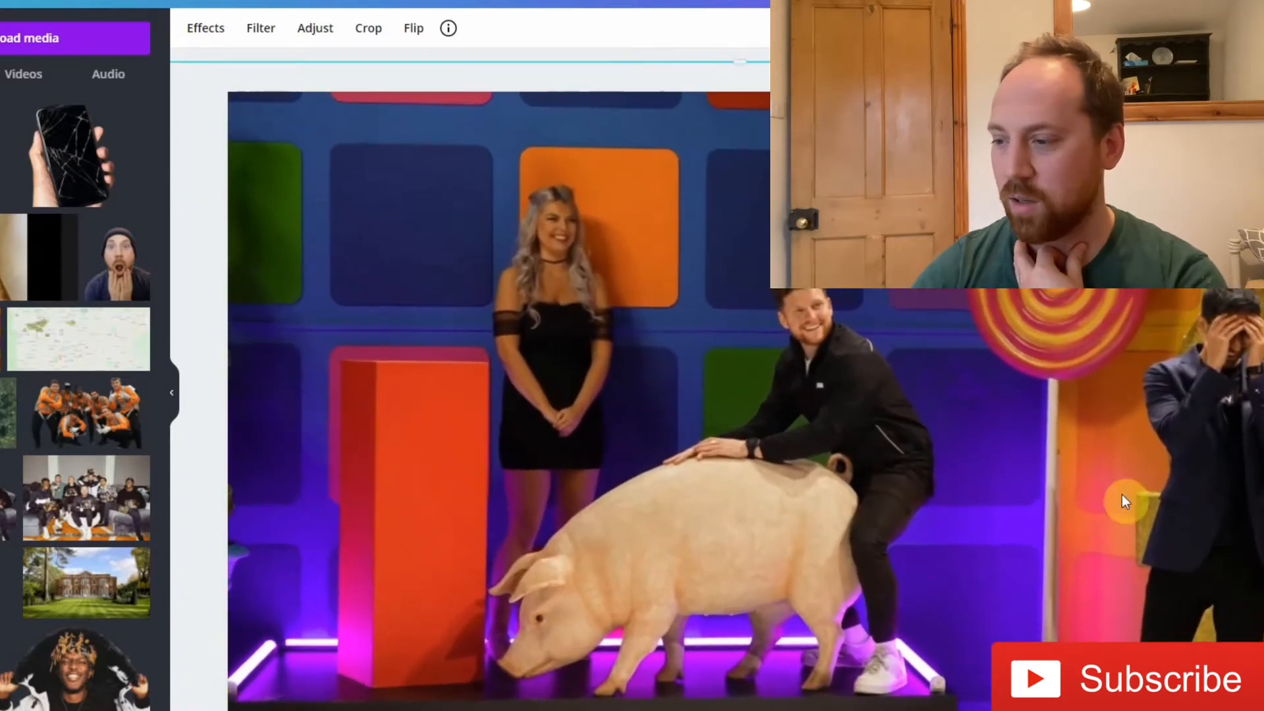
drag(1123, 502, 919, 476)
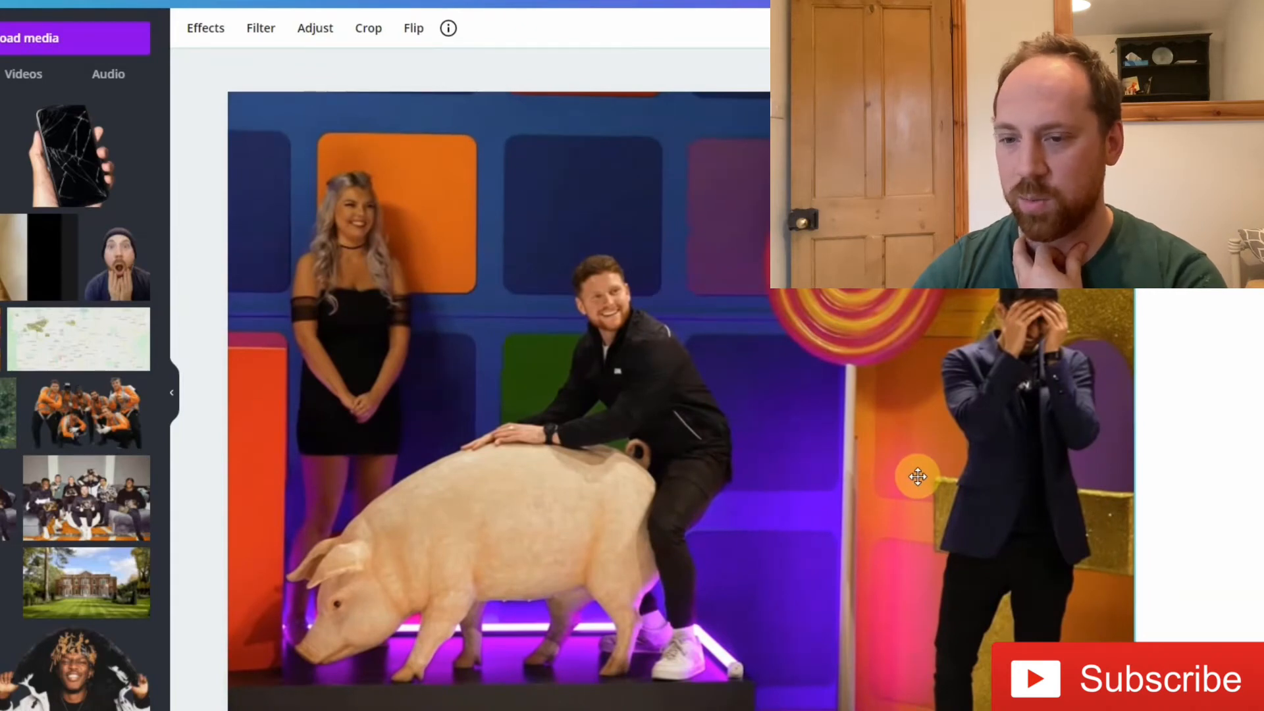
drag(918, 477, 916, 467)
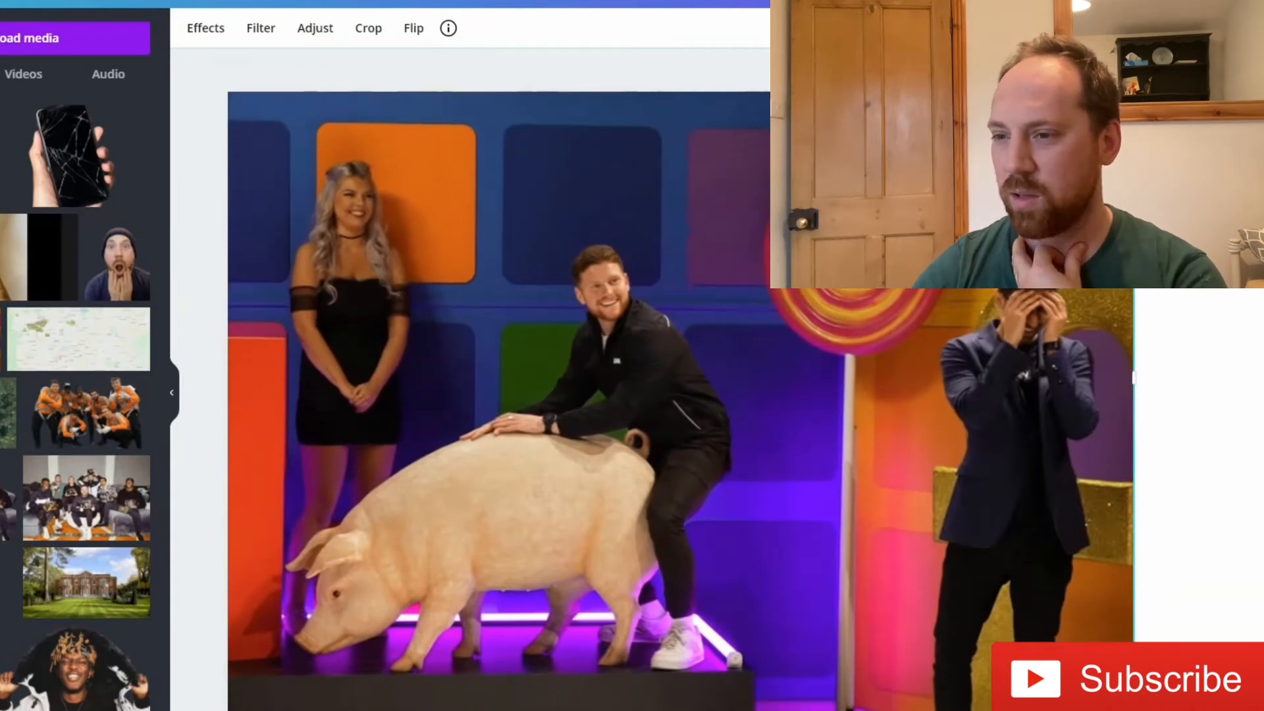
Search the elements for a square and add the plain solid one to the thumbnail
click(0, 99)
click(1, 38)
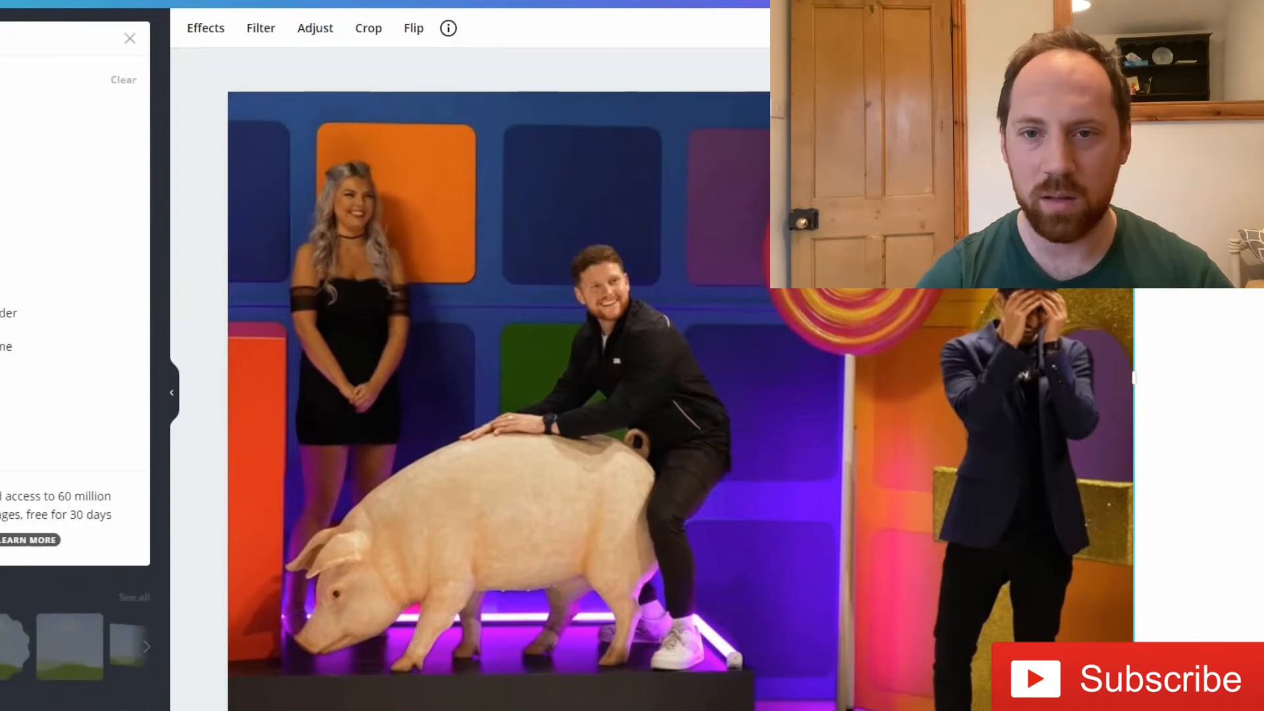
click(13, 113)
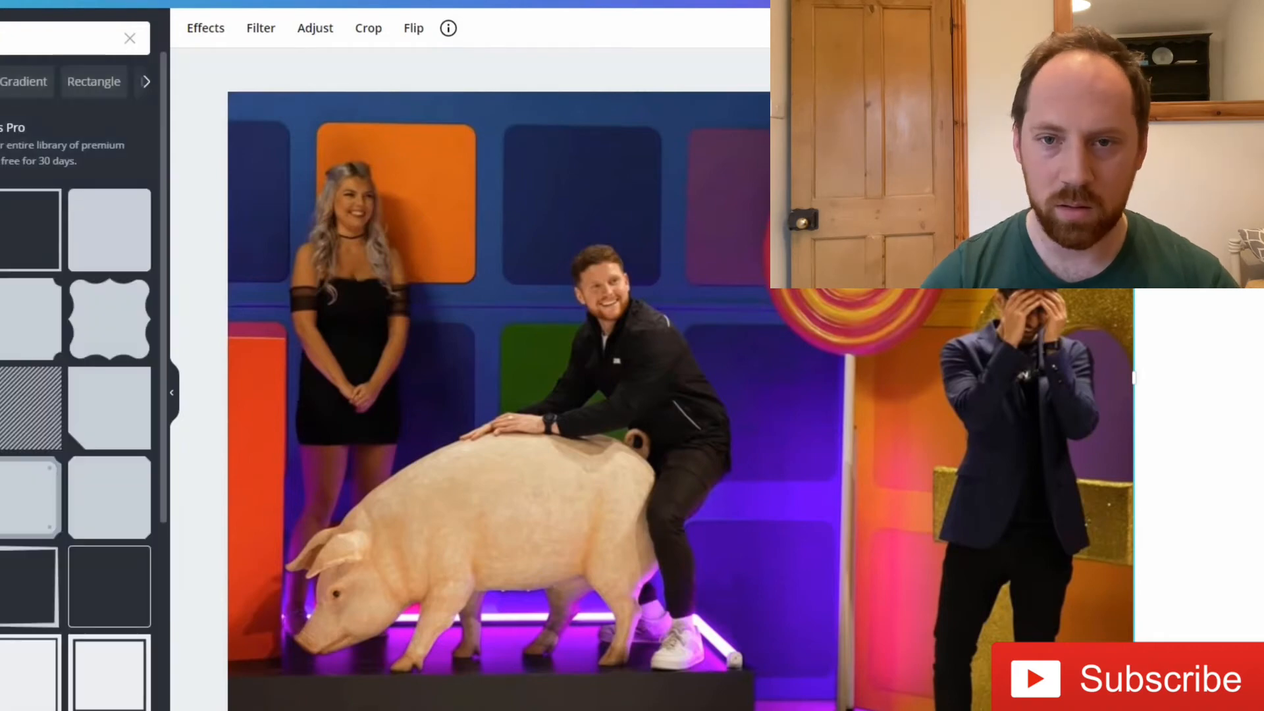
click(68, 194)
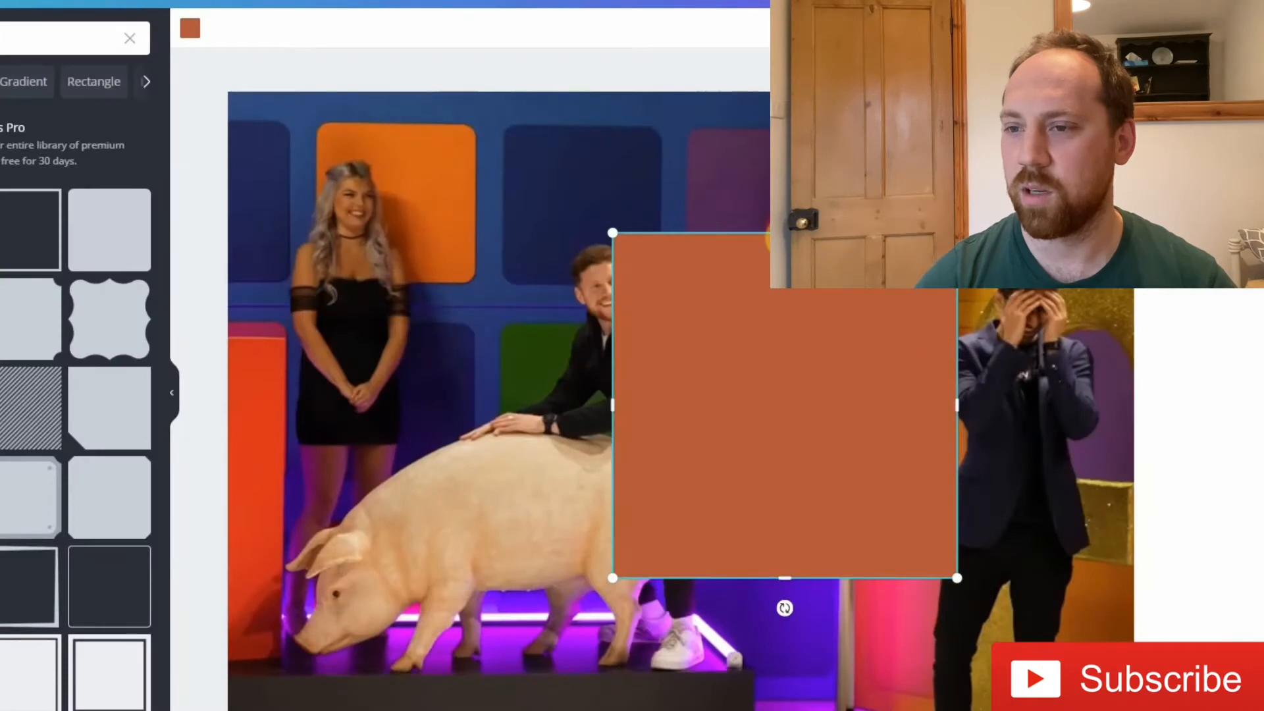
Stretch the square beyond the canvas's upper and lower edges and align it with the photo's right edge
drag(785, 235, 786, 77)
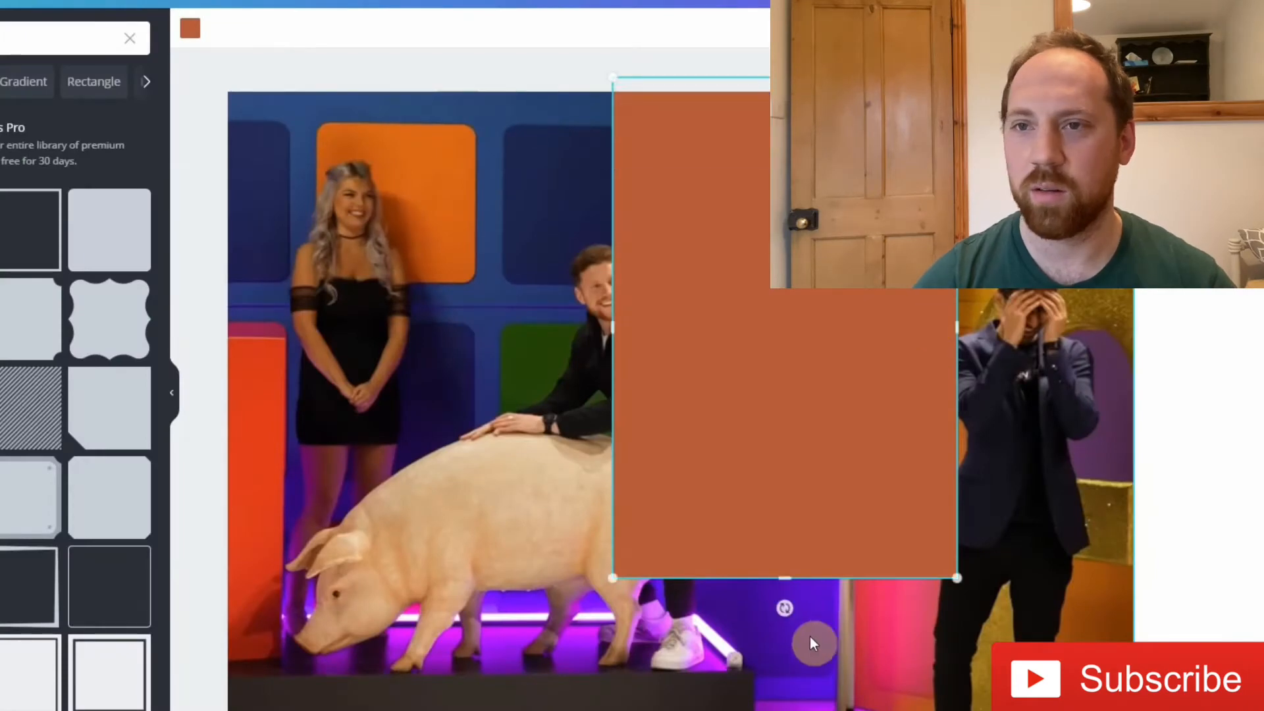
drag(785, 577, 784, 710)
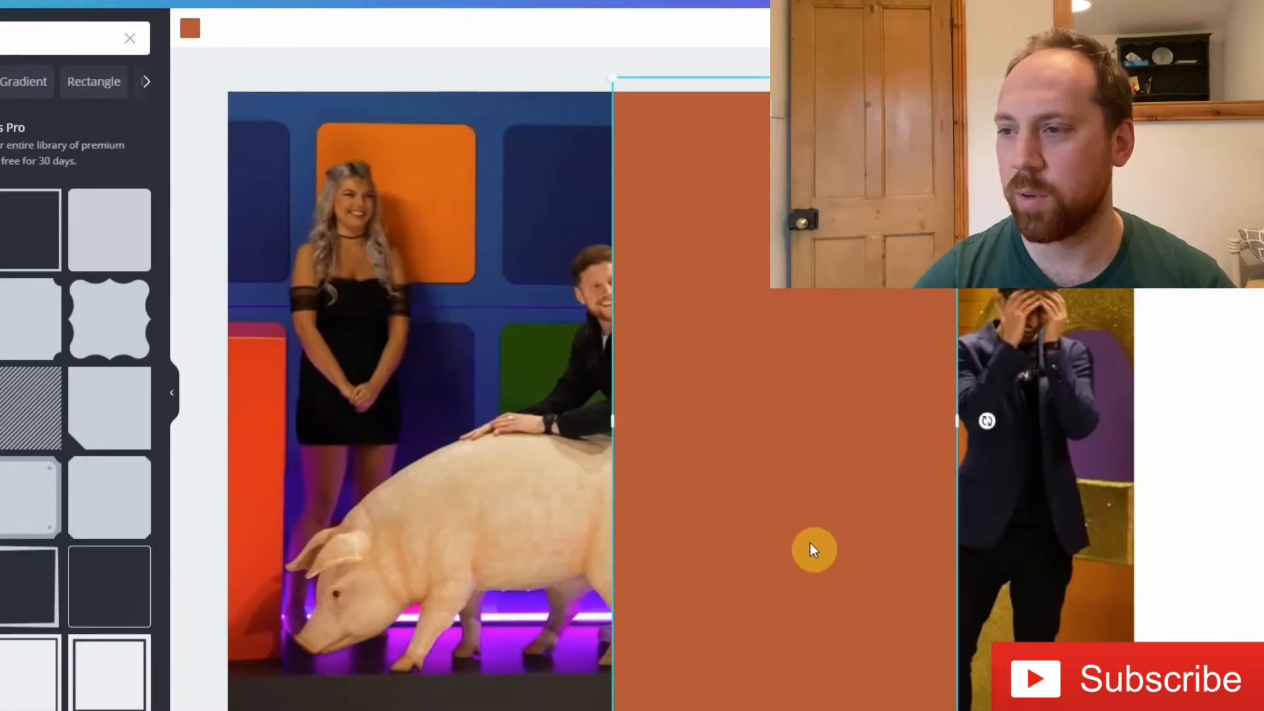
drag(811, 544, 968, 534)
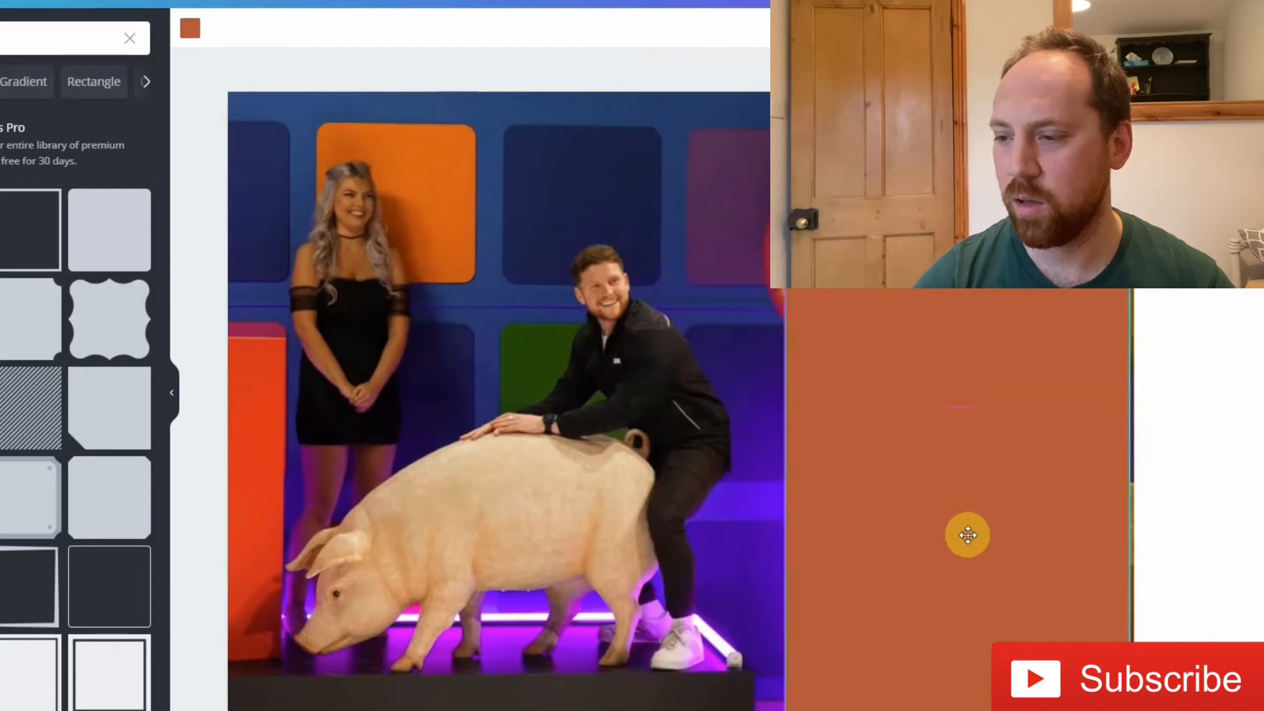
drag(789, 417, 784, 416)
Recolour the rectangle bright red and extend its left edge slightly over the photo
click(195, 30)
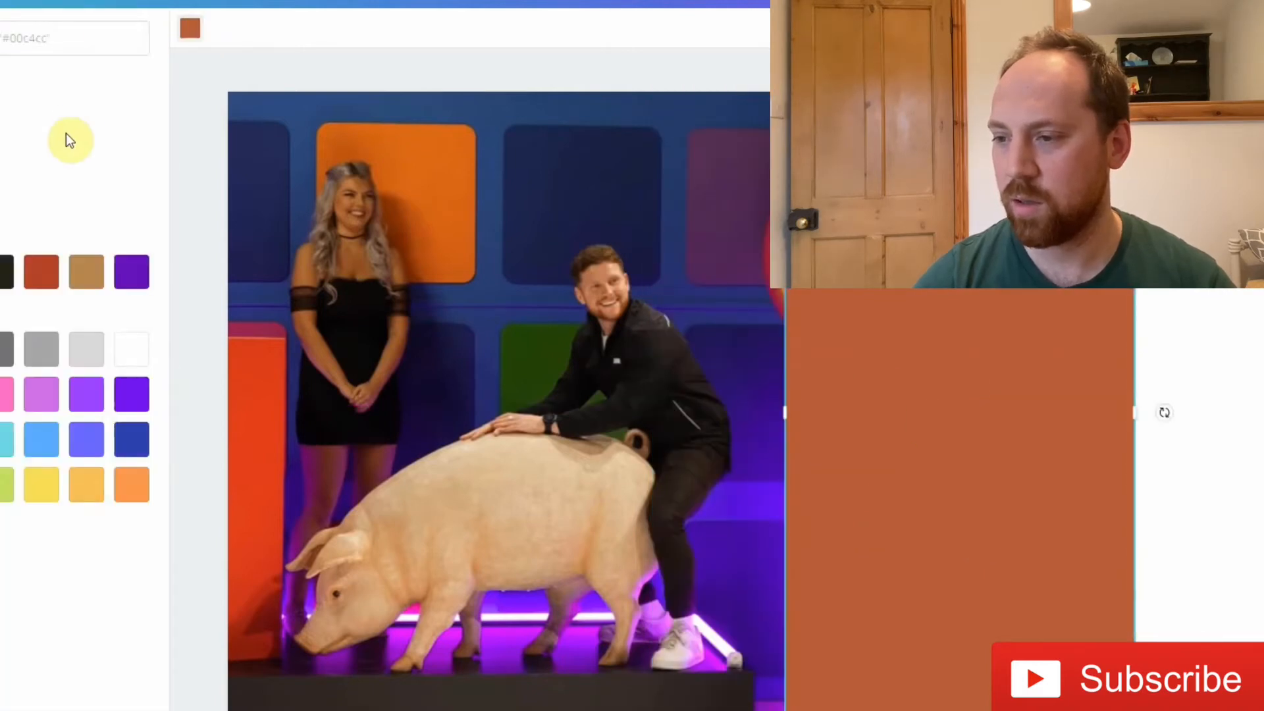
click(43, 283)
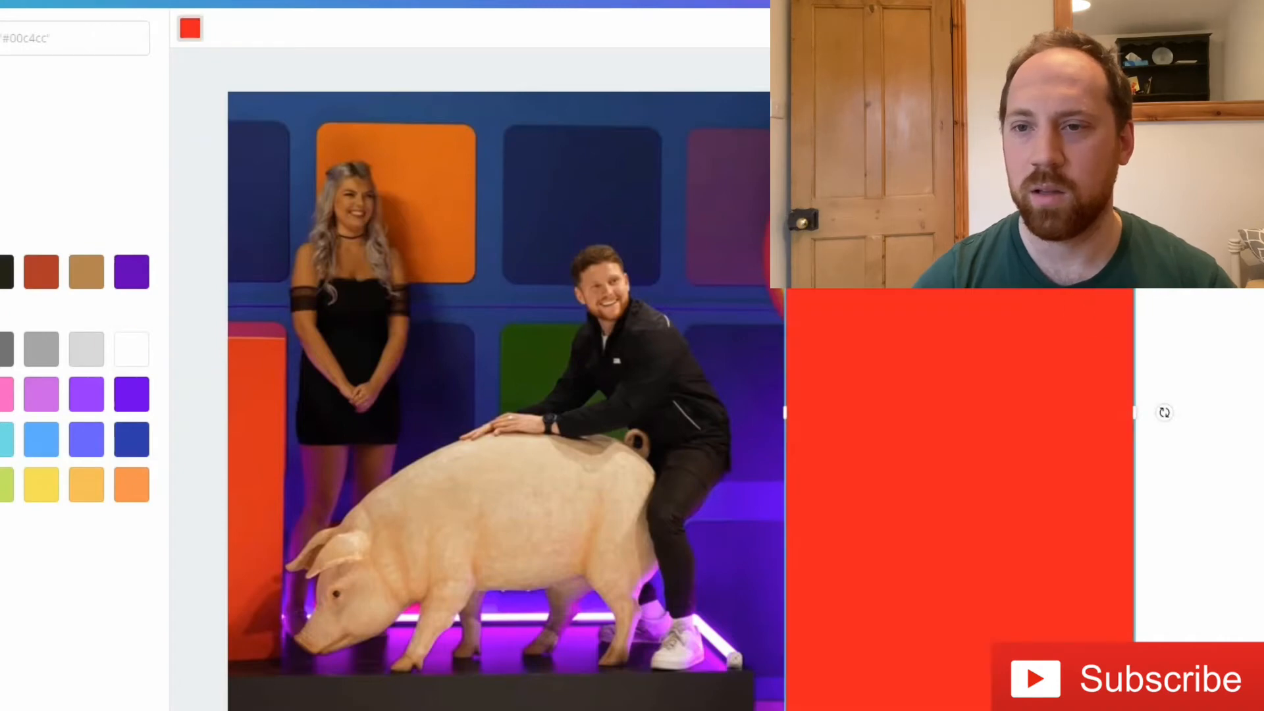
click(1252, 399)
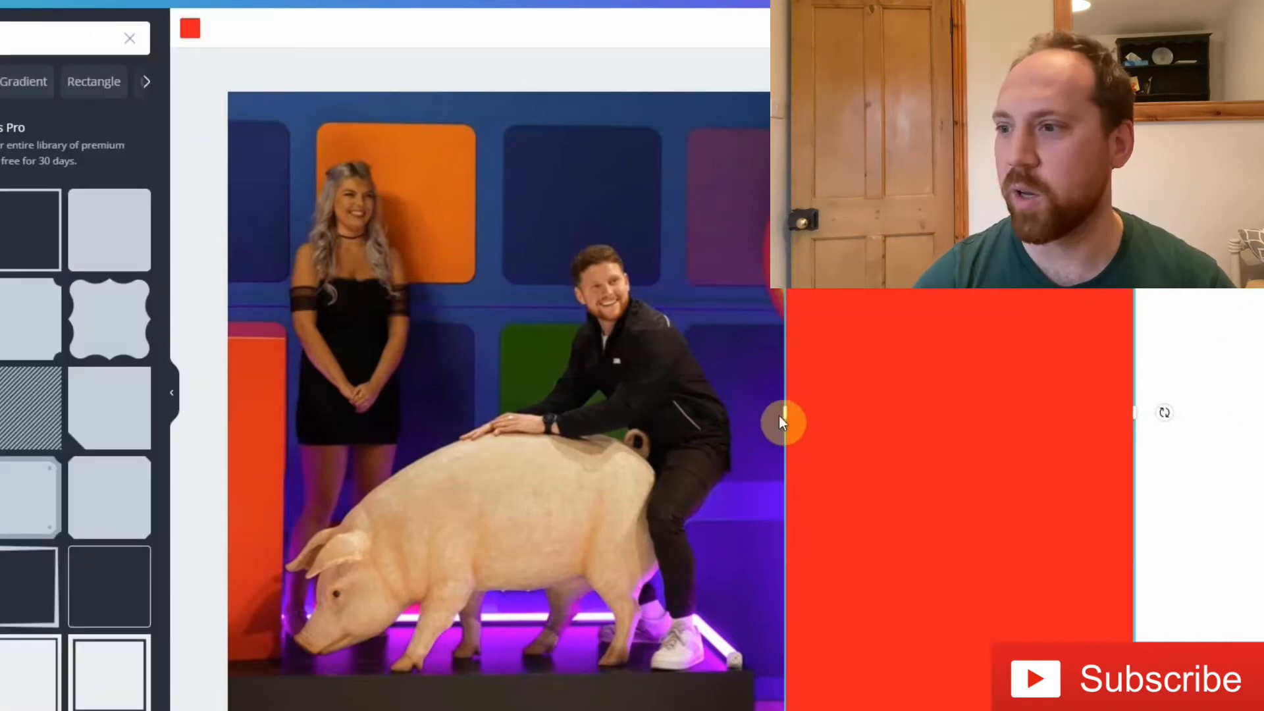
drag(784, 412, 777, 413)
click(1224, 393)
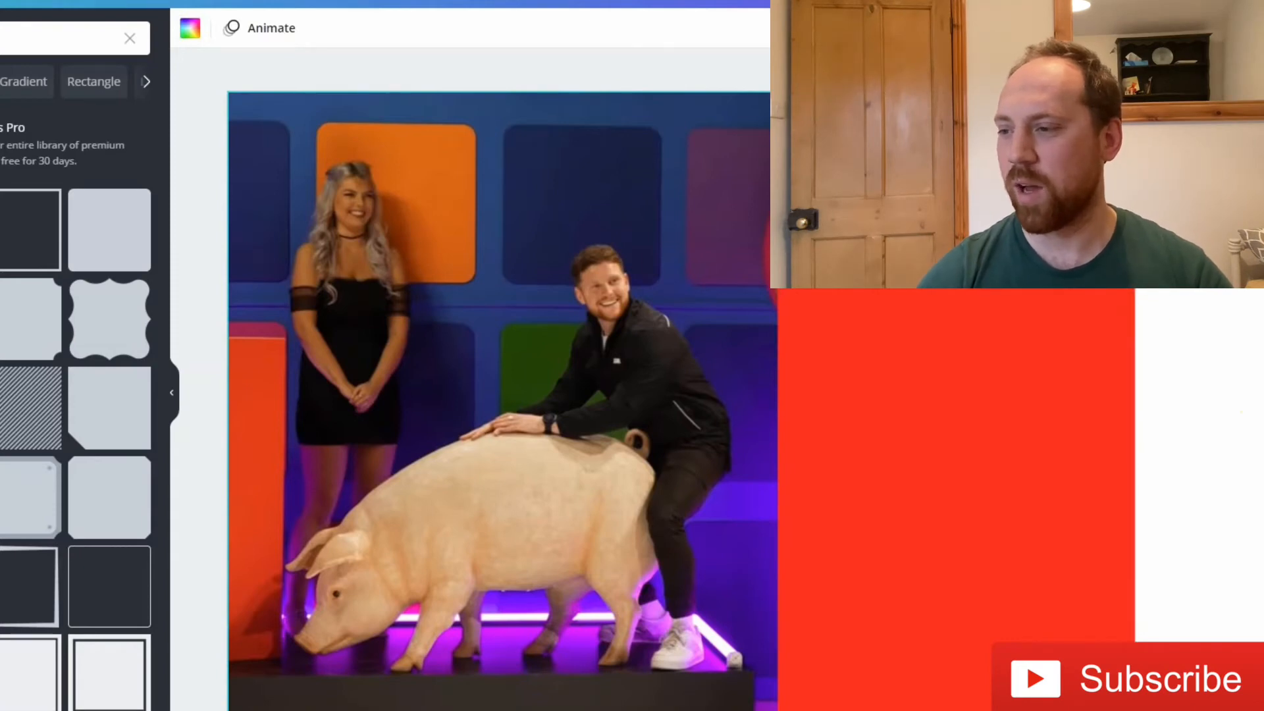
Reposition the red rectangle and the pig photo so the rectangle fills only the thumbnail's right side, beside the spiral lollipop
key(Escape)
drag(846, 381, 1053, 375)
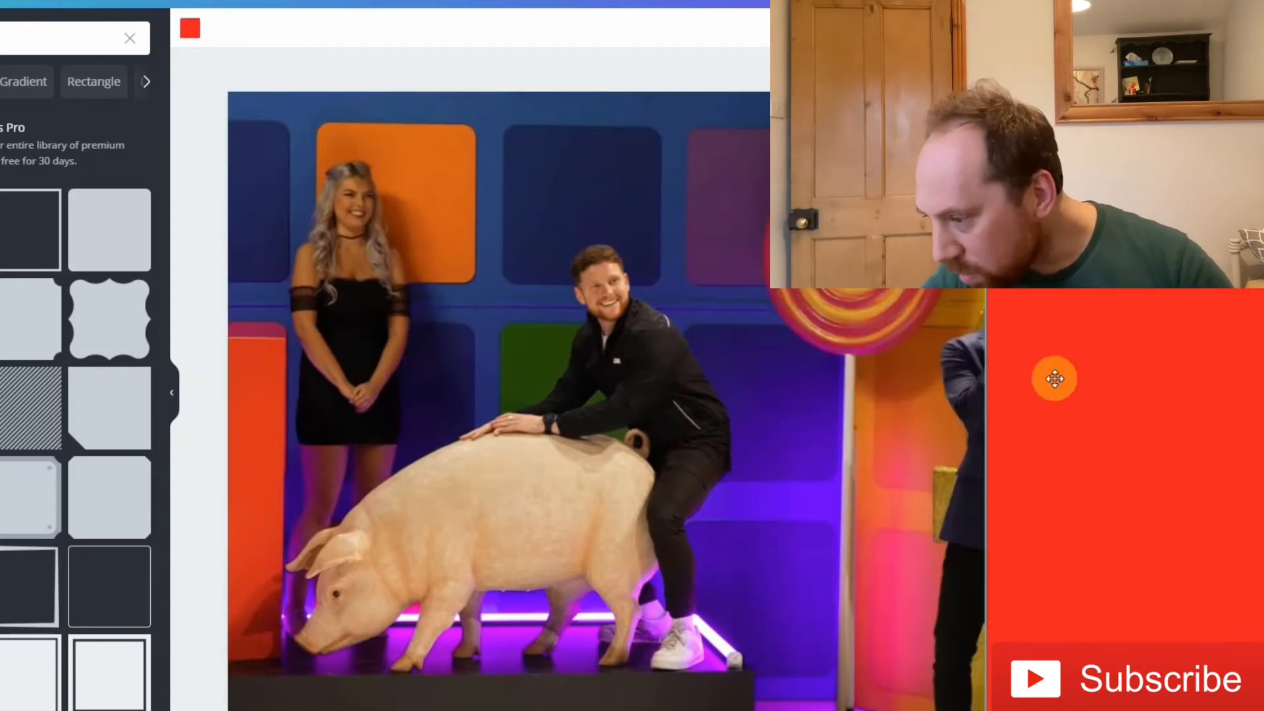
drag(784, 351, 823, 351)
click(991, 368)
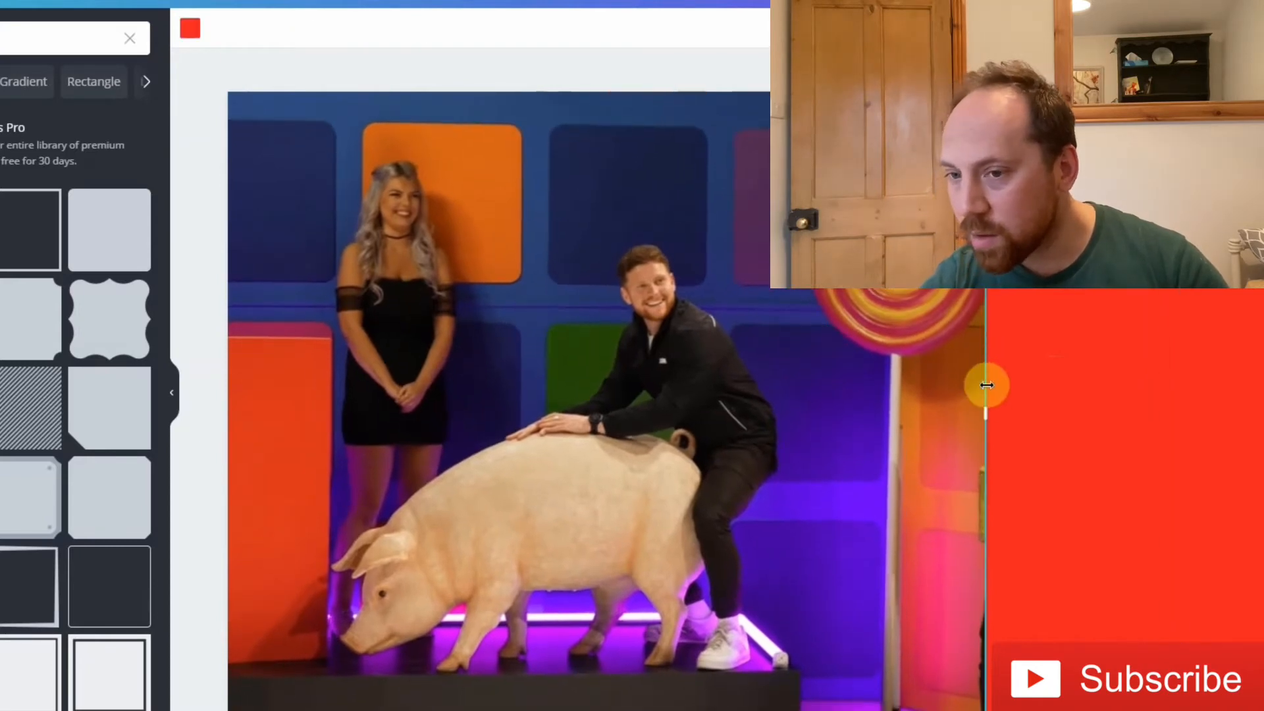
drag(985, 414, 941, 416)
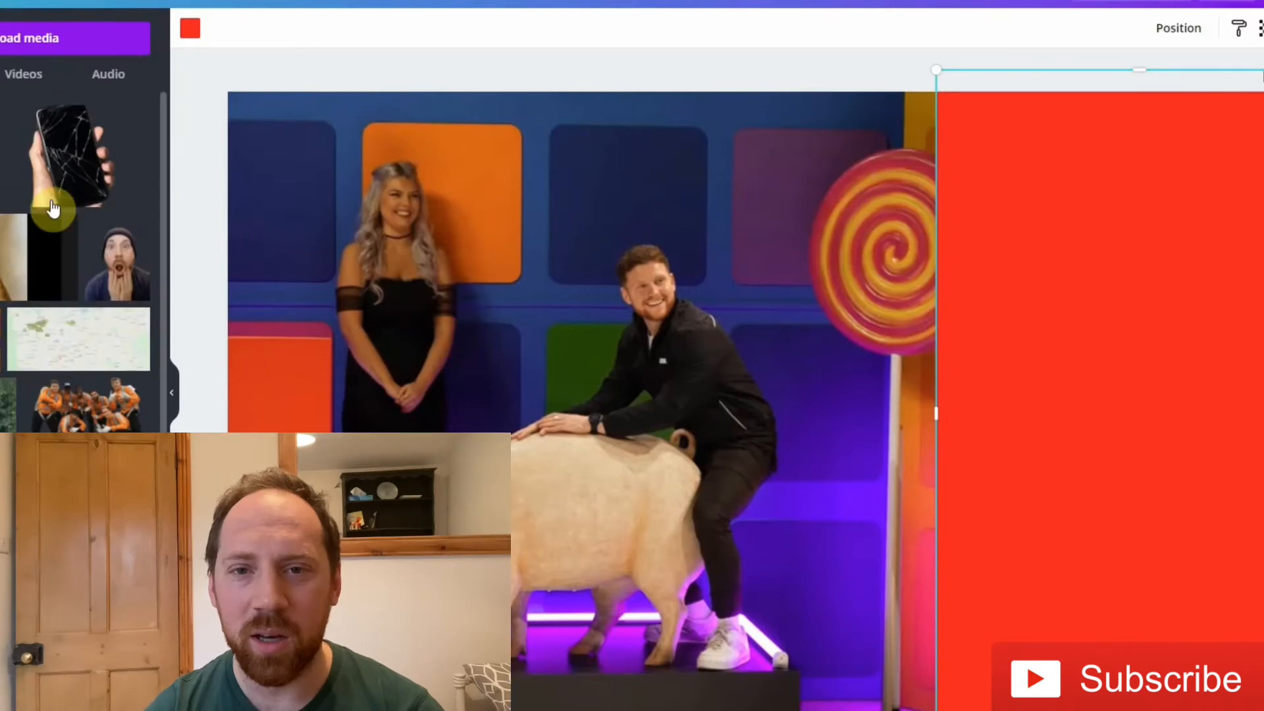
Add the uploaded cut-out of the shocked man in a beanie, enlarged and positioned over the red rectangle
click(125, 266)
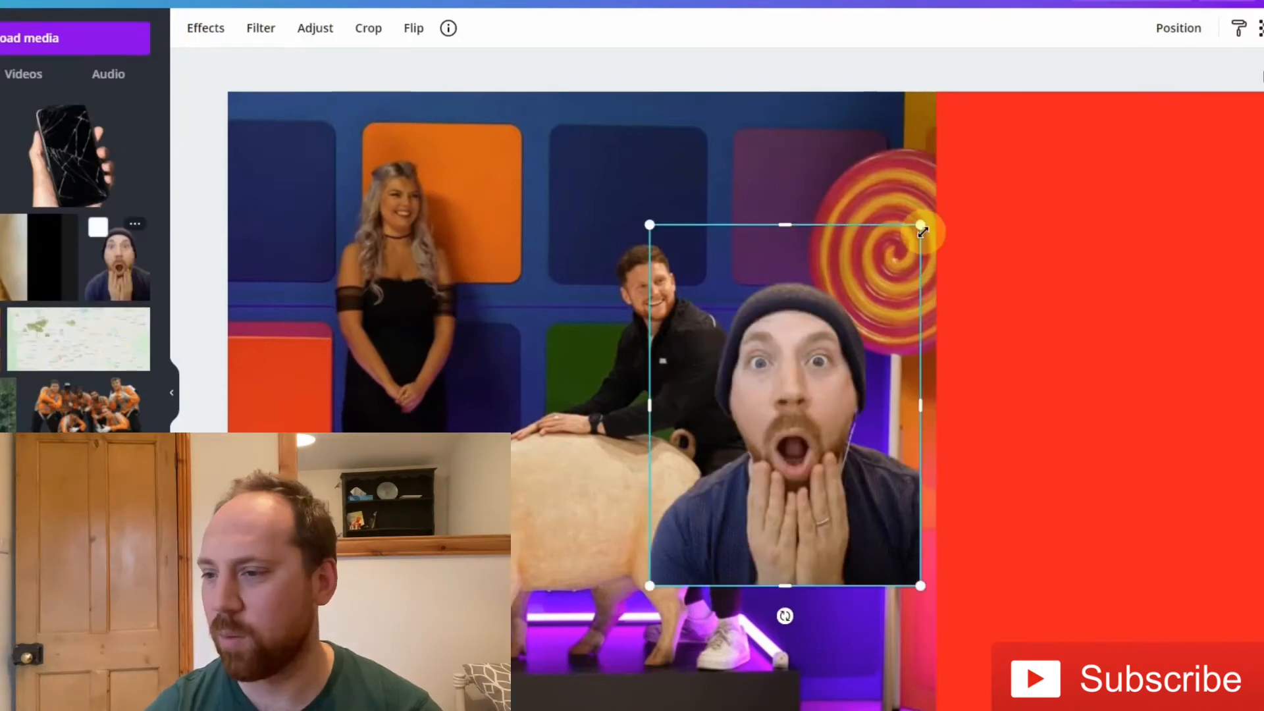
drag(920, 224, 1247, 113)
drag(872, 337, 974, 434)
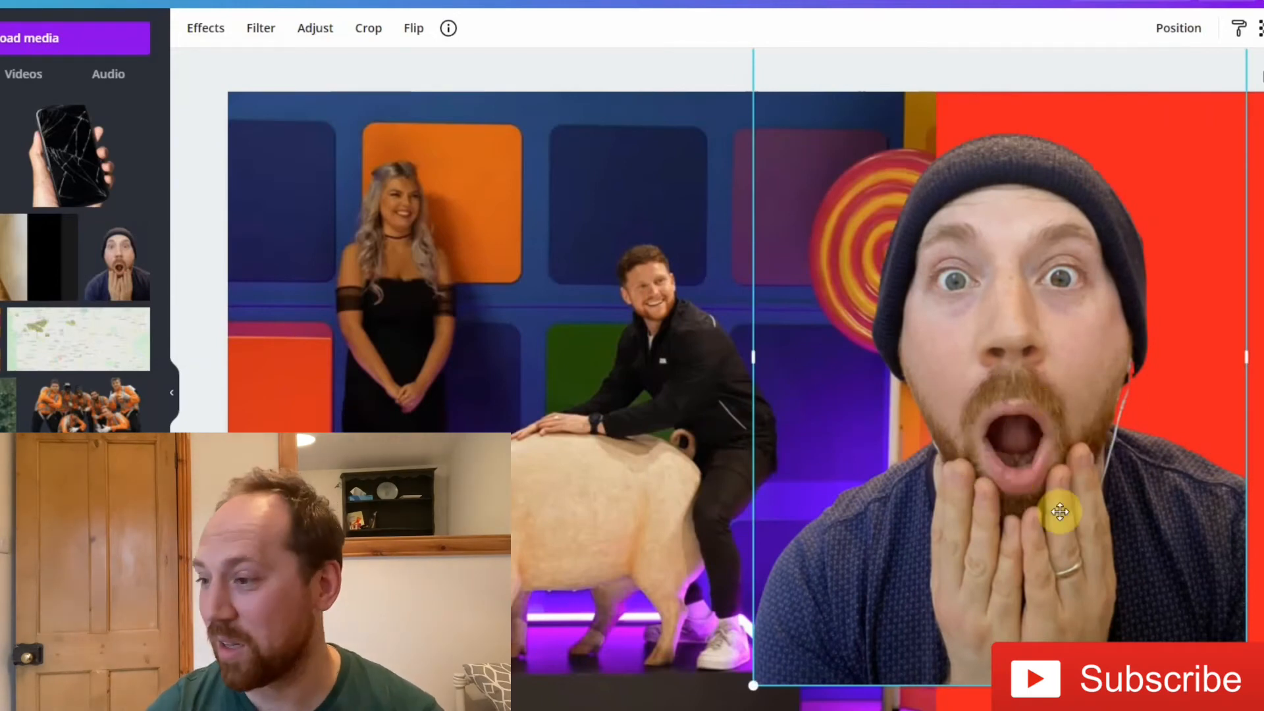
drag(1058, 511, 1114, 503)
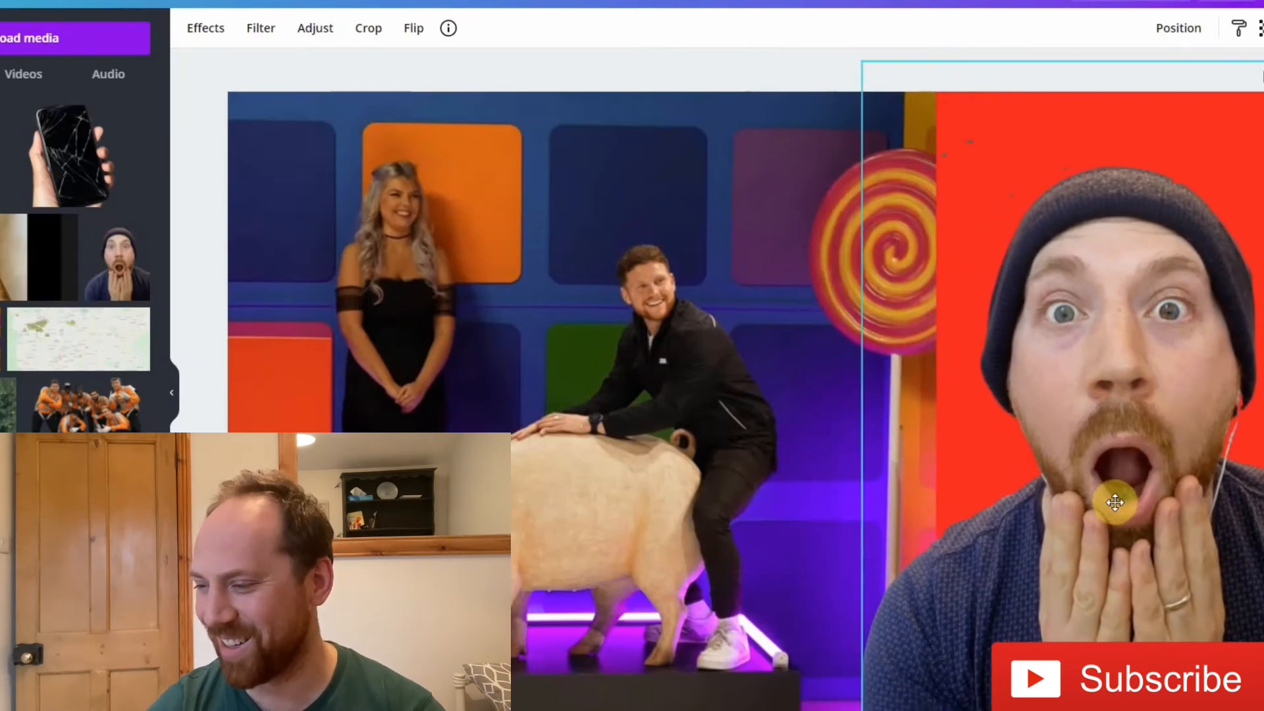
drag(857, 61, 851, 54)
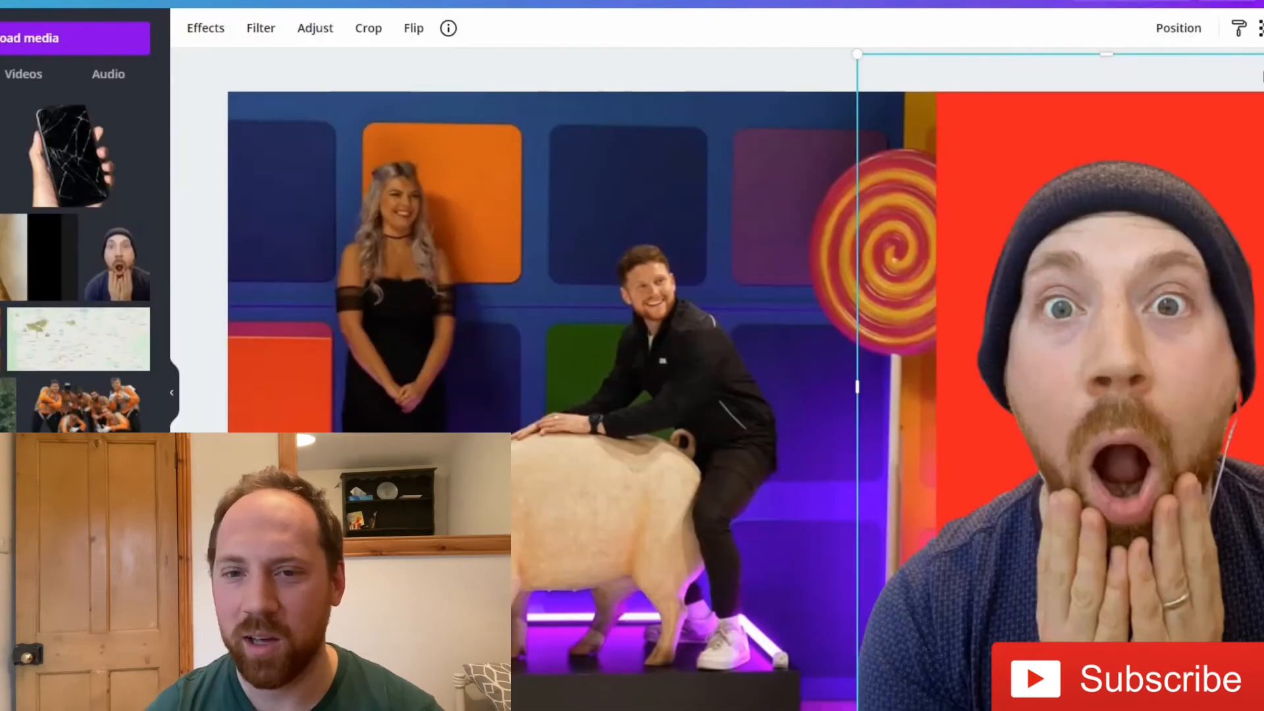
Search the elements for glasses and add the free orange pair to the thumbnail
click(7, 38)
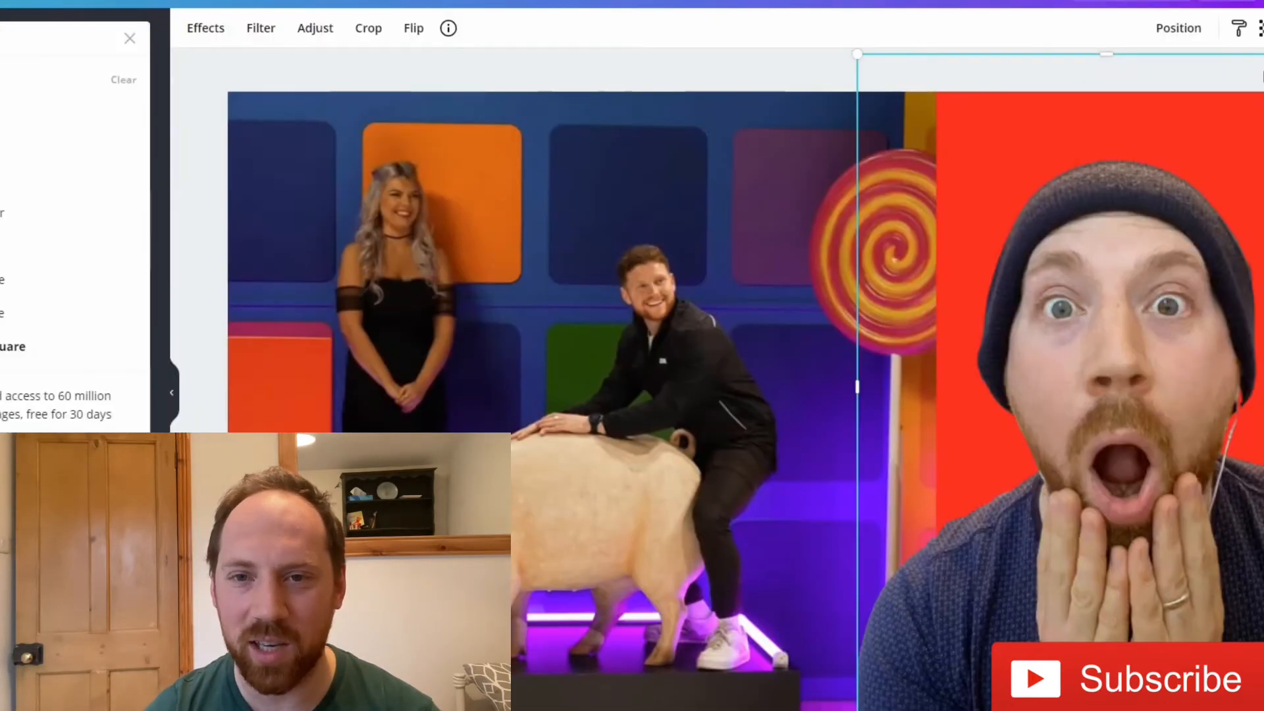
key(BackSpace)
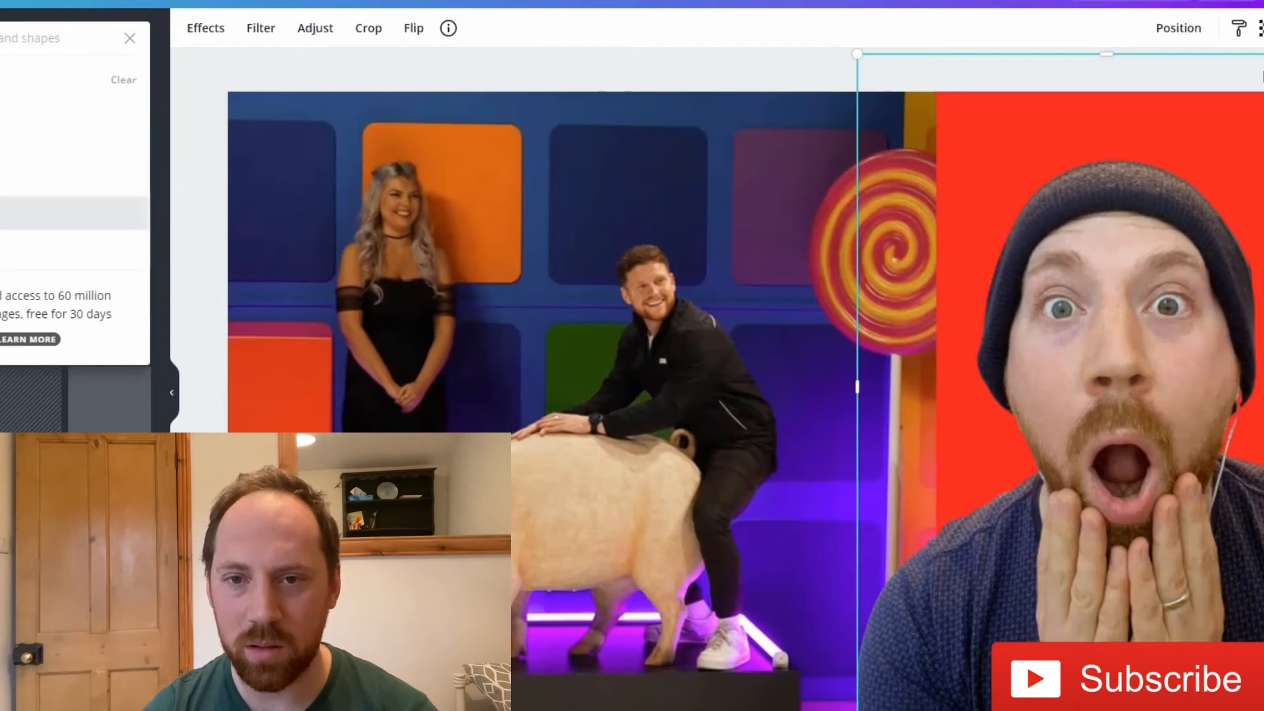
click(7, 213)
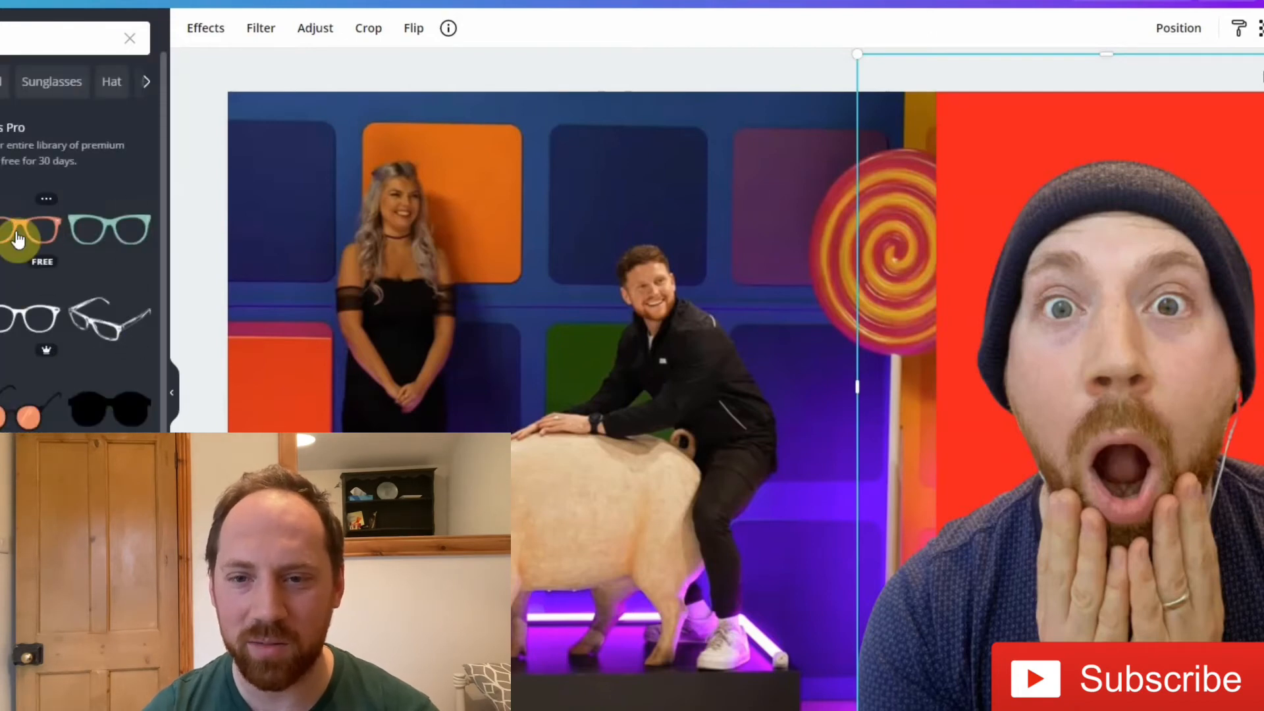
drag(17, 239, 688, 385)
Resize the orange glasses and fit them over the shocked man's eyes
drag(867, 400, 1189, 307)
drag(1263, 237, 1137, 350)
drag(1025, 369, 1114, 340)
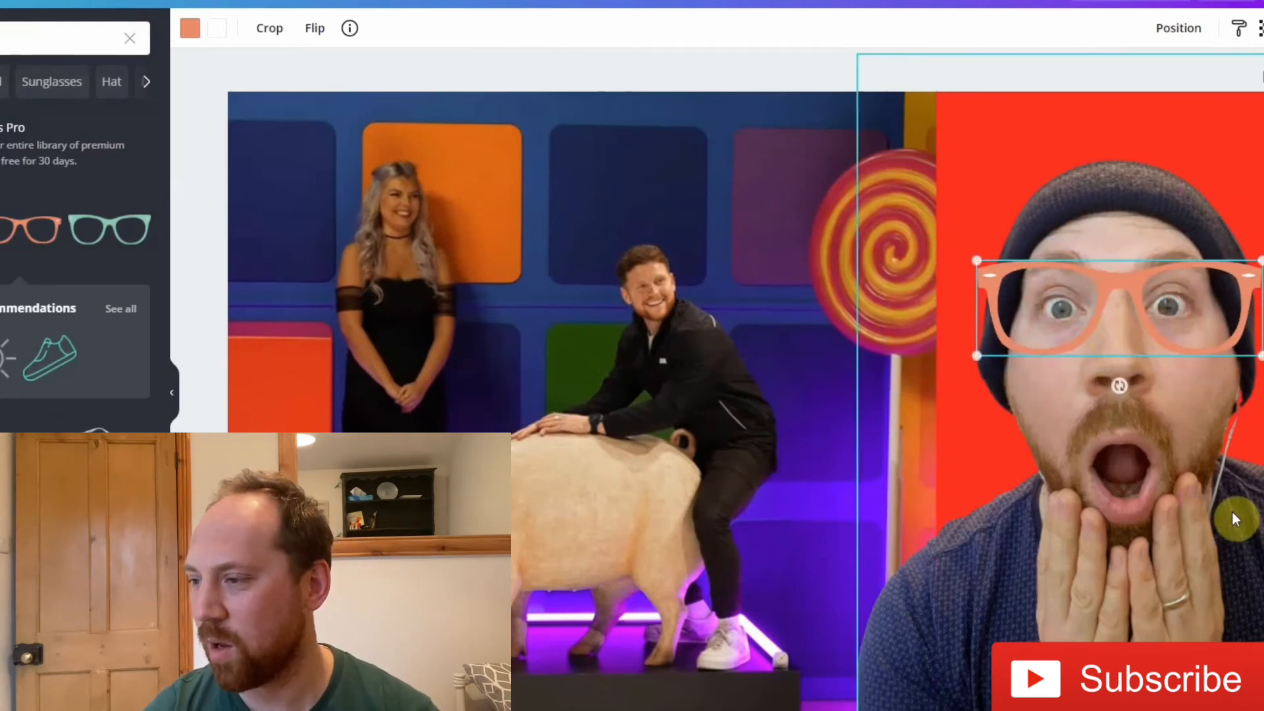
Recolour the orange glasses over the shocked man's eyes black and look through the SSSniperWolf video thumbnails on YouTube for reference
click(190, 28)
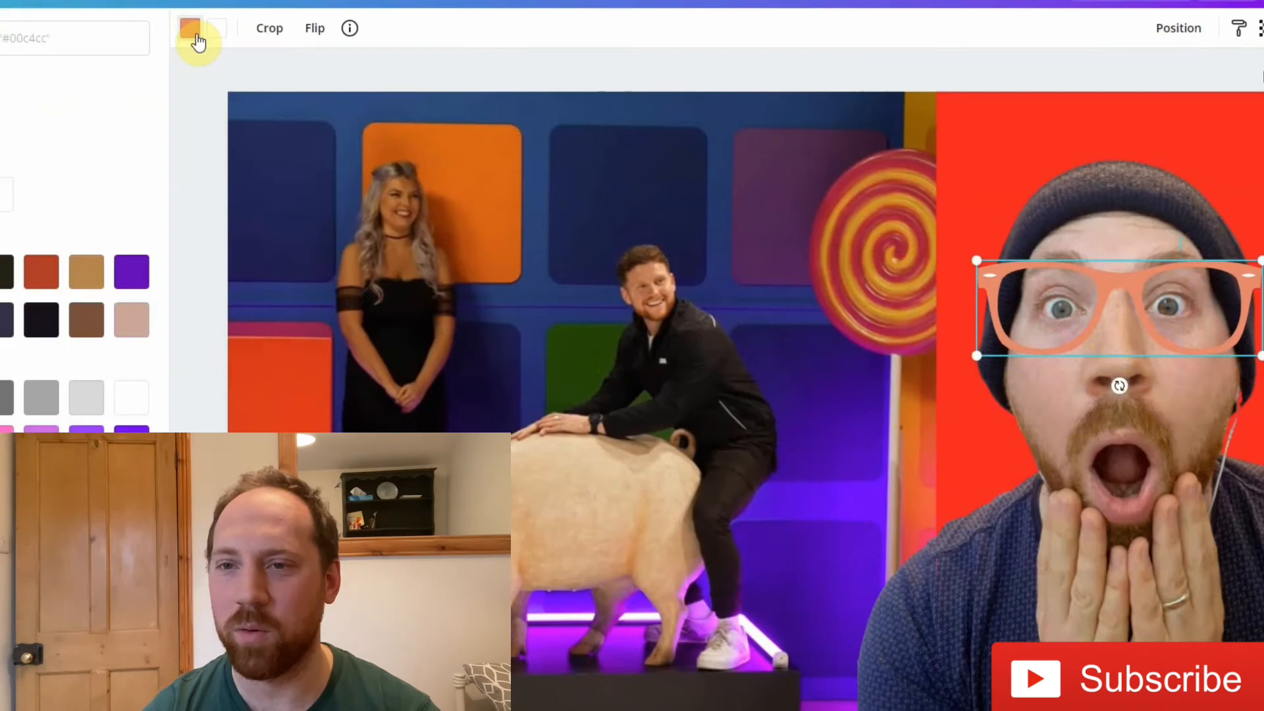
click(6, 272)
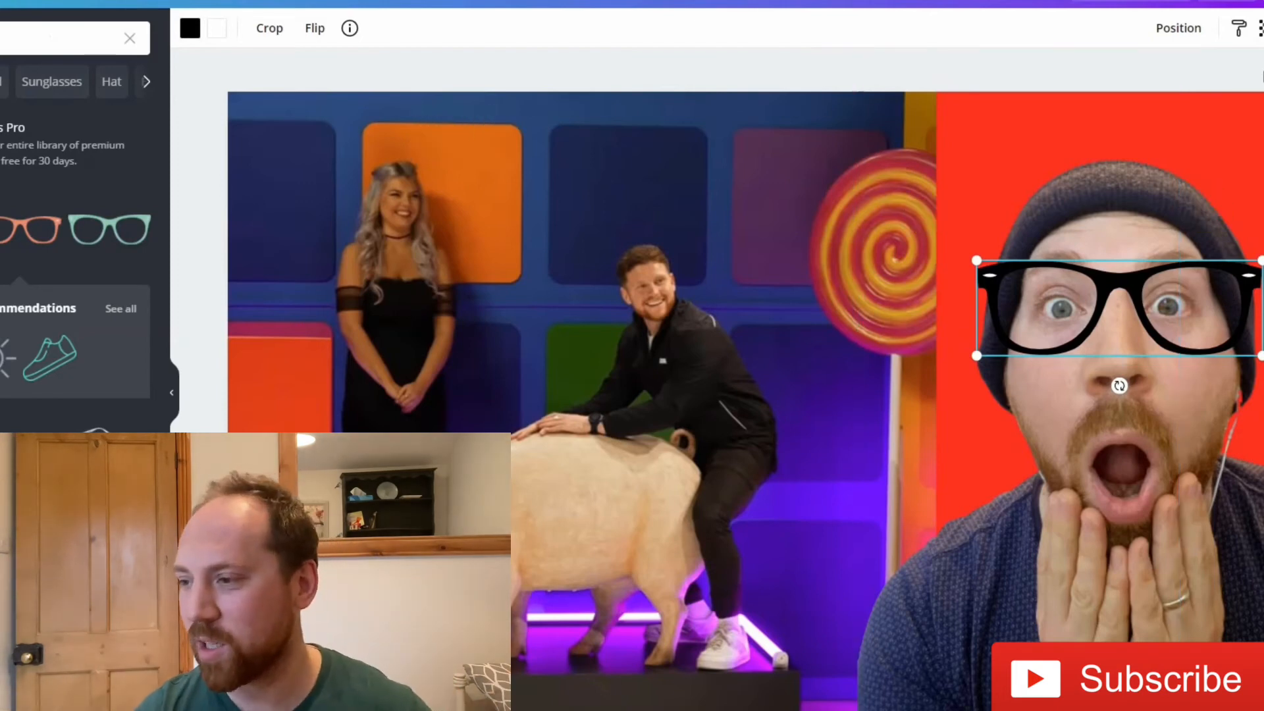
key(Escape)
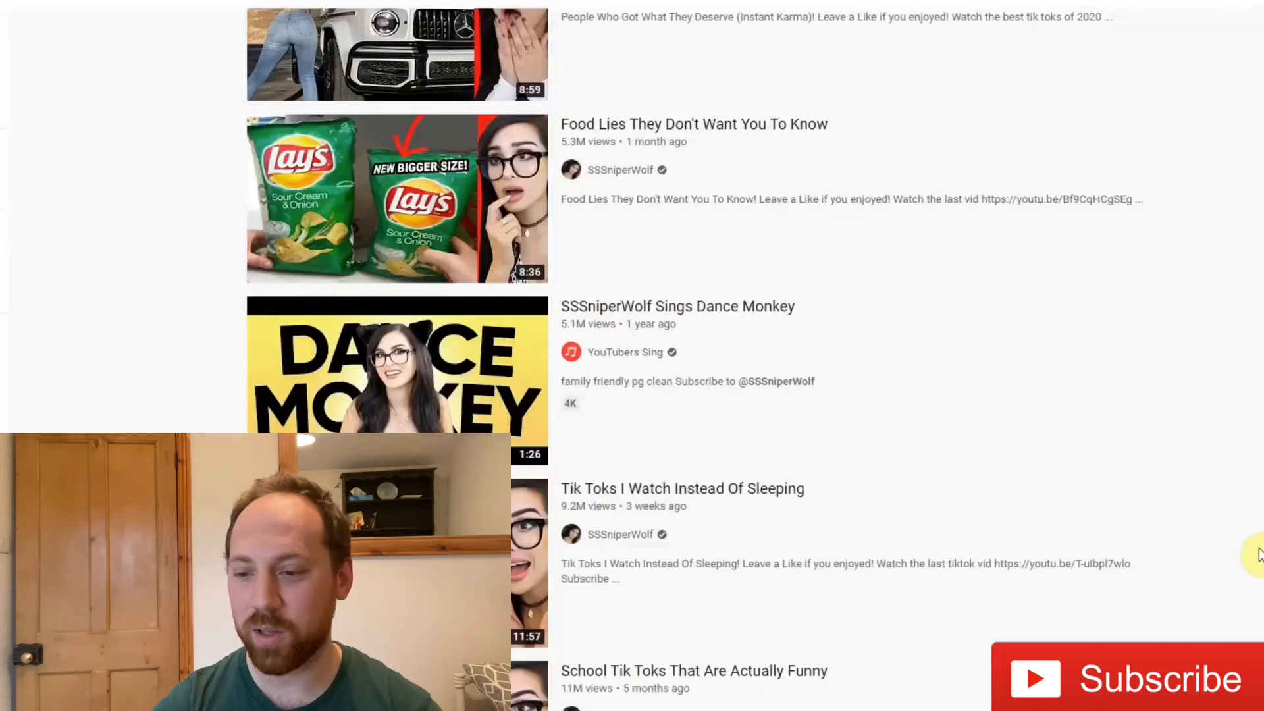
scroll(1257, 554, down, 15)
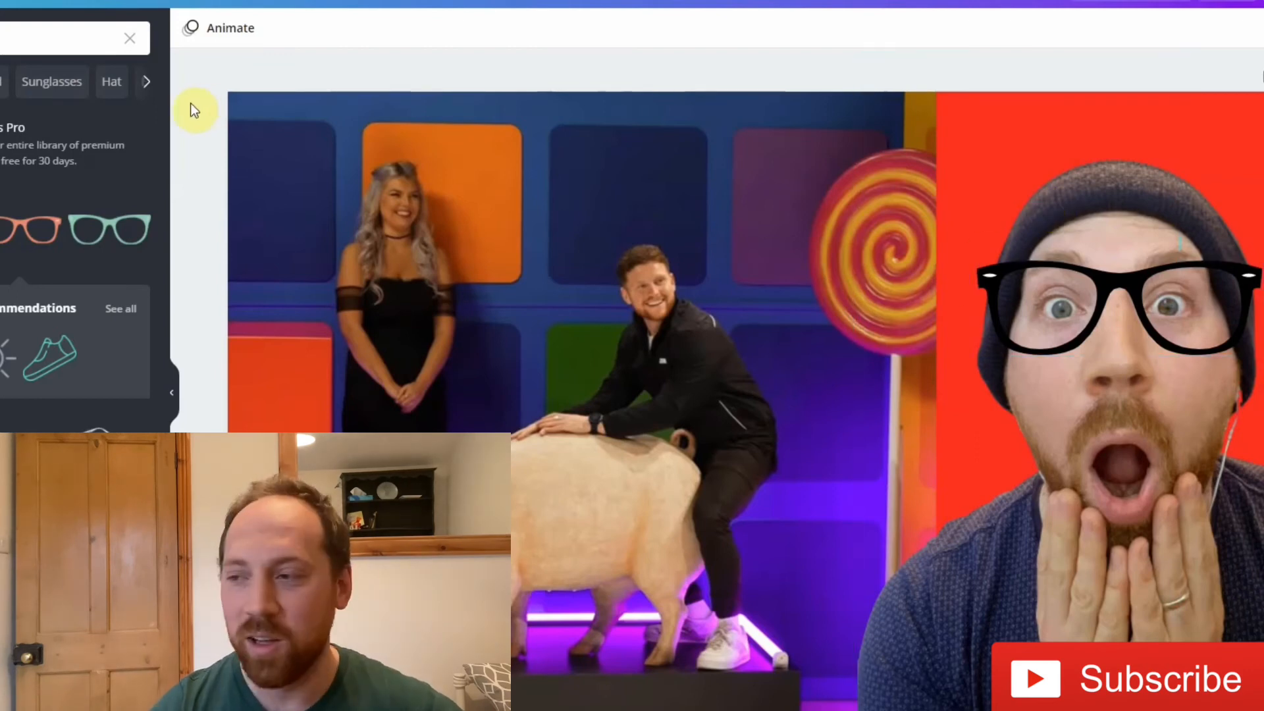
Add a heading reading "Live Porking" and place it near the thumbnail's upper edge, over the background photo
click(130, 40)
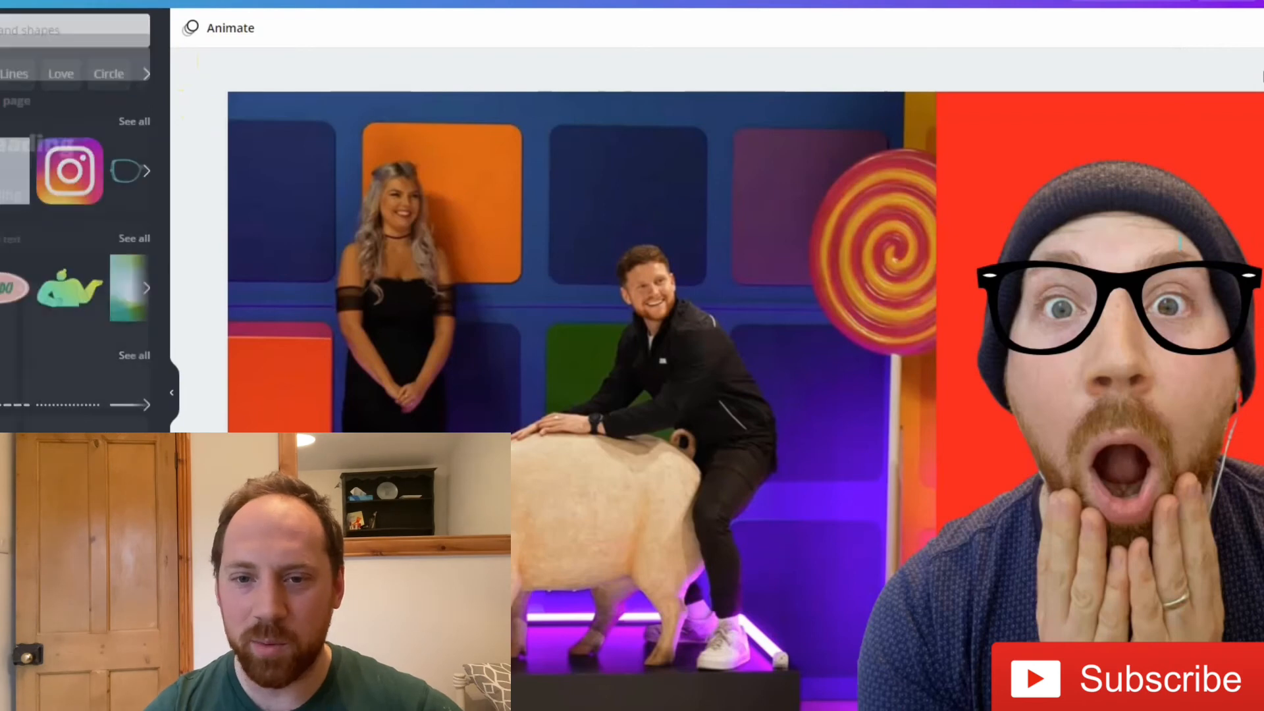
click(30, 125)
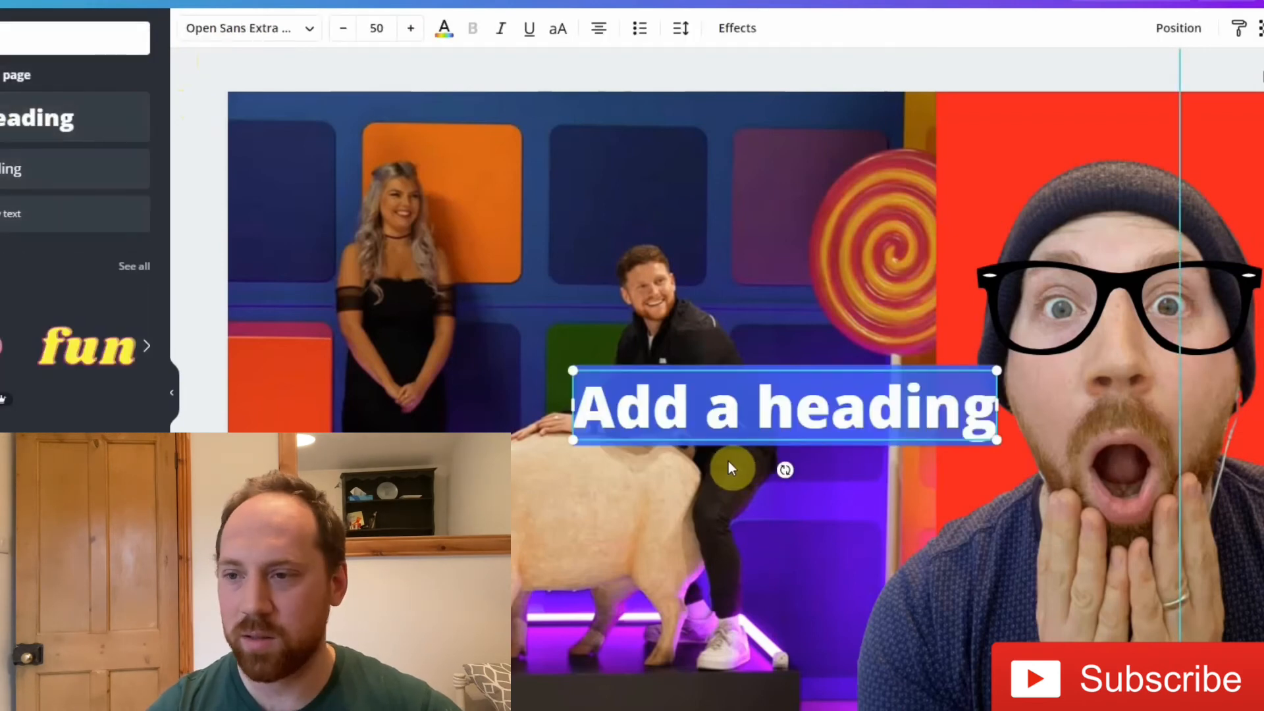
text(Live Por)
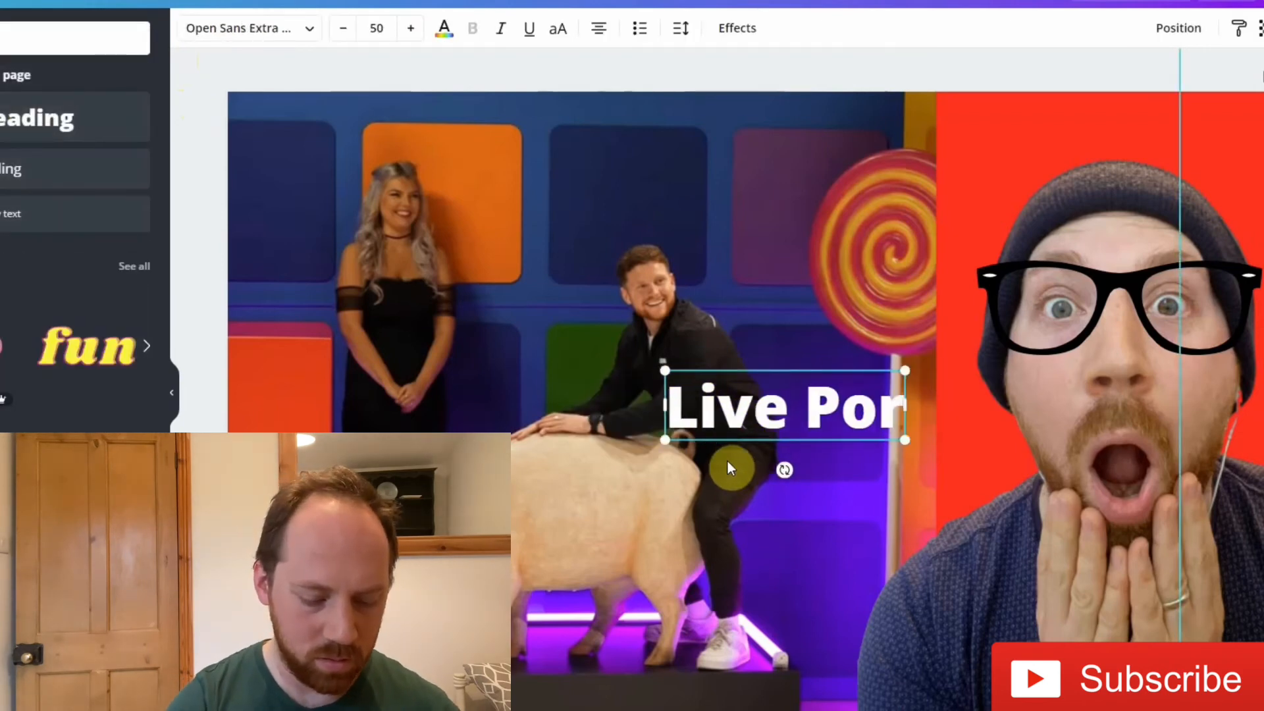
text(king)
click(799, 422)
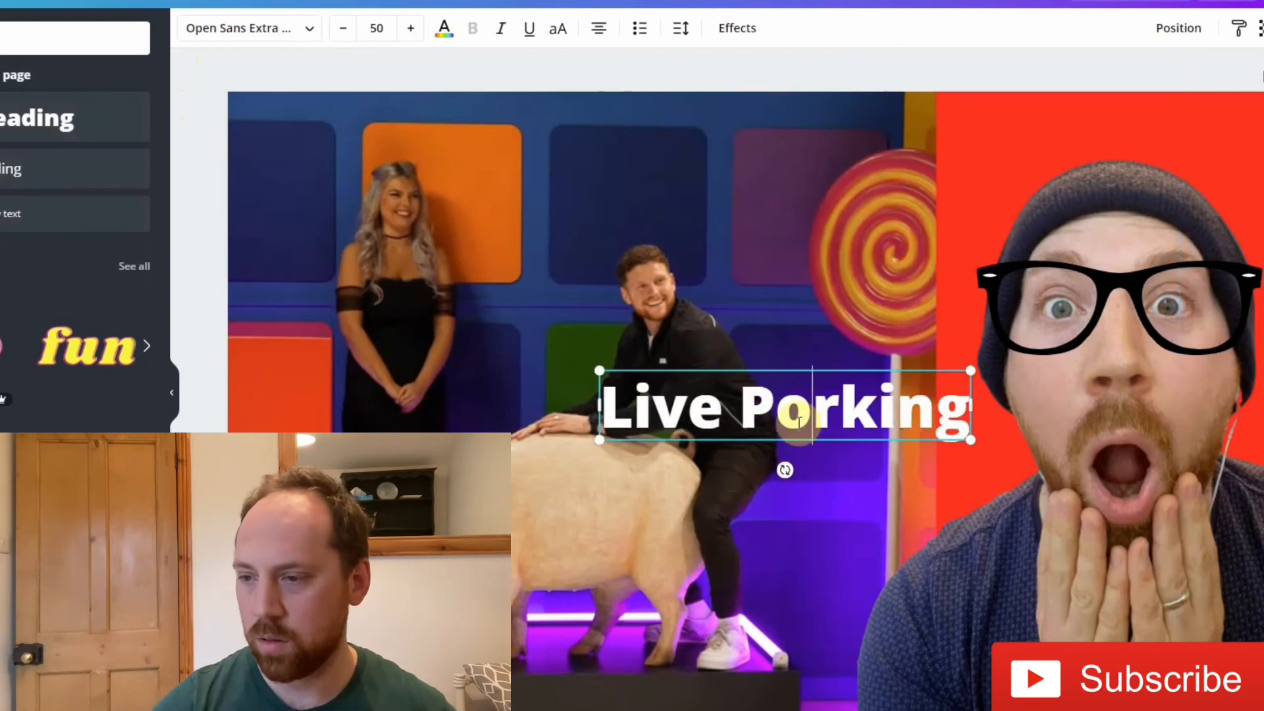
drag(799, 422, 488, 172)
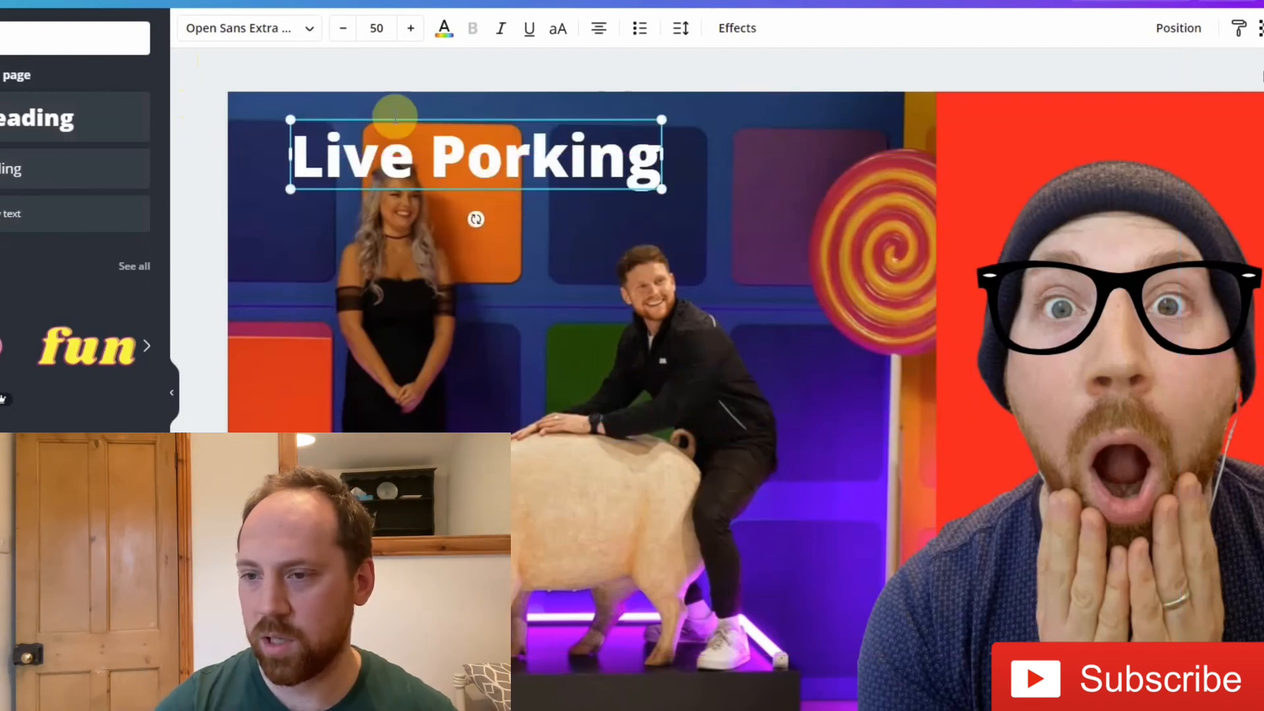
Set the "Live Porking" heading in the Gagalin font, enlarge it to about size 71.3 and reposition it fully inside the photo
click(303, 33)
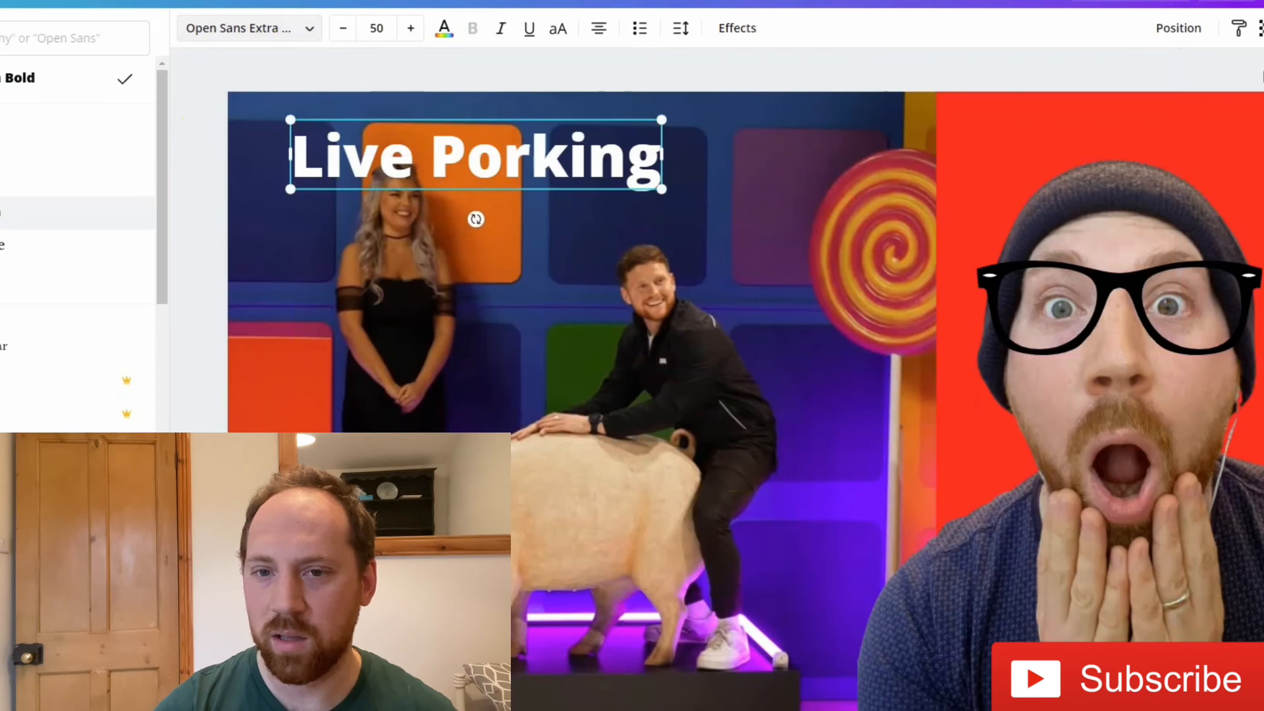
click(48, 144)
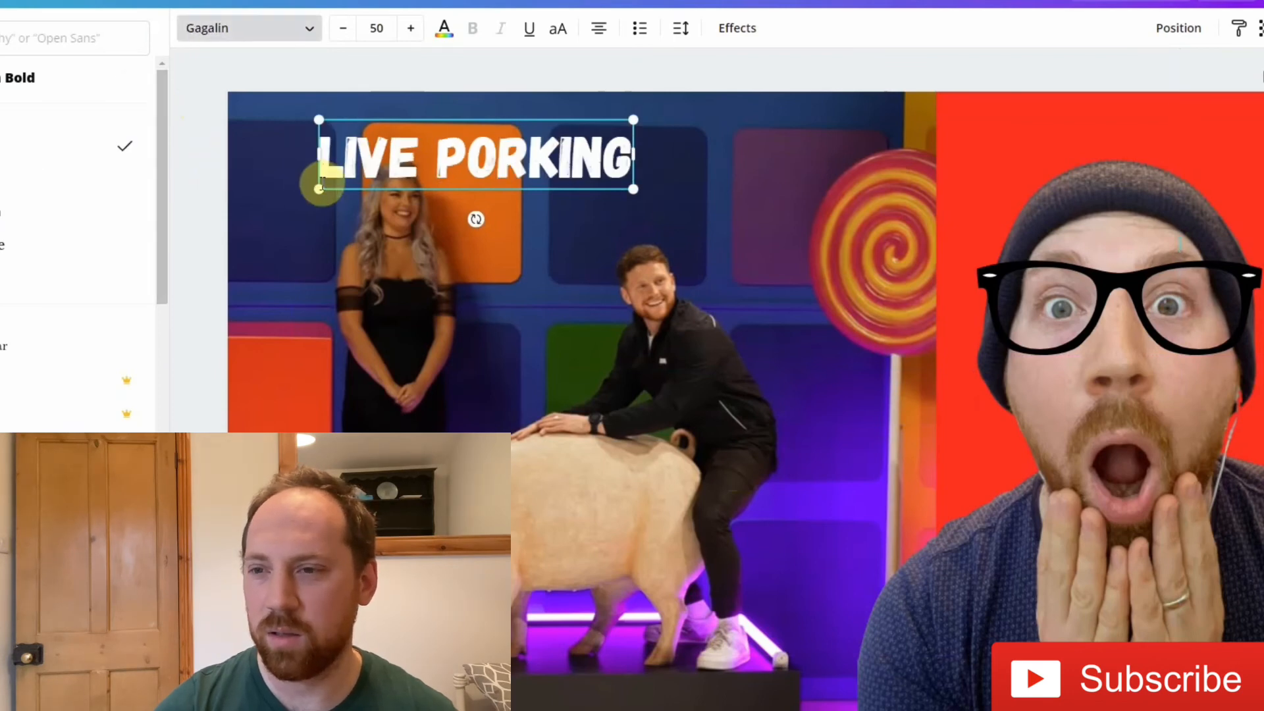
drag(318, 189, 185, 218)
click(434, 167)
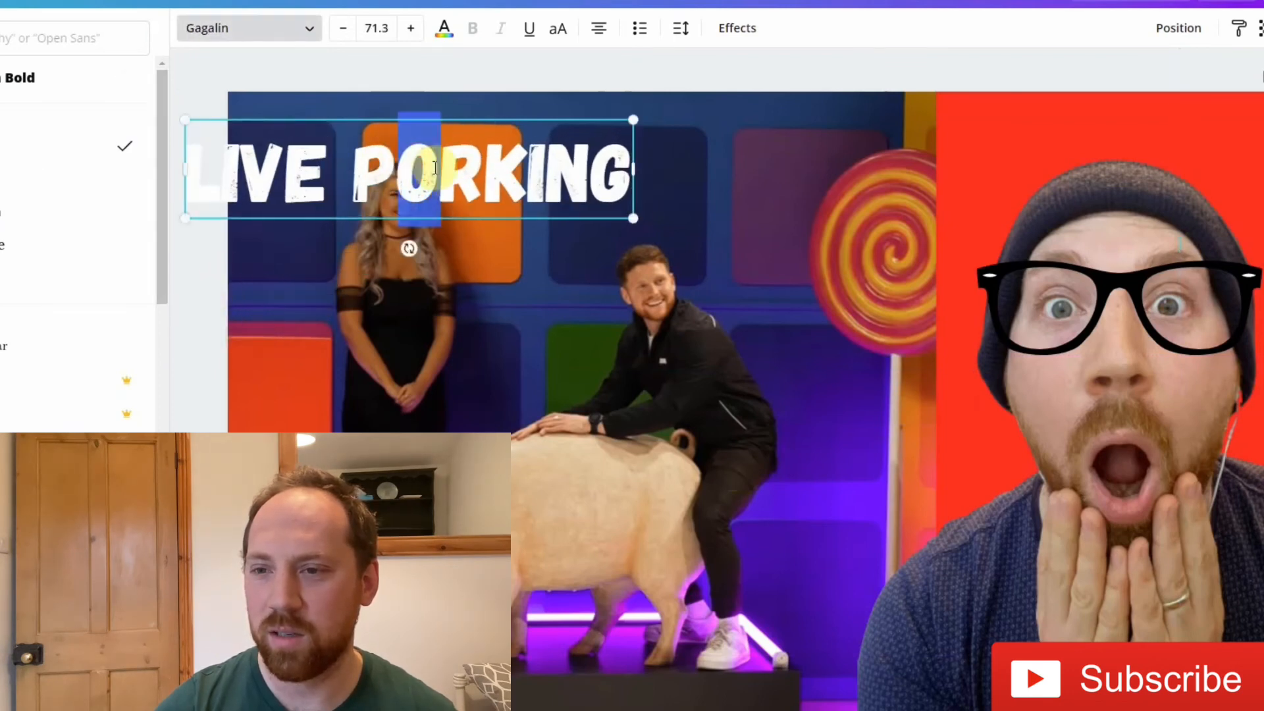
key(Escape)
click(437, 271)
drag(395, 189, 474, 206)
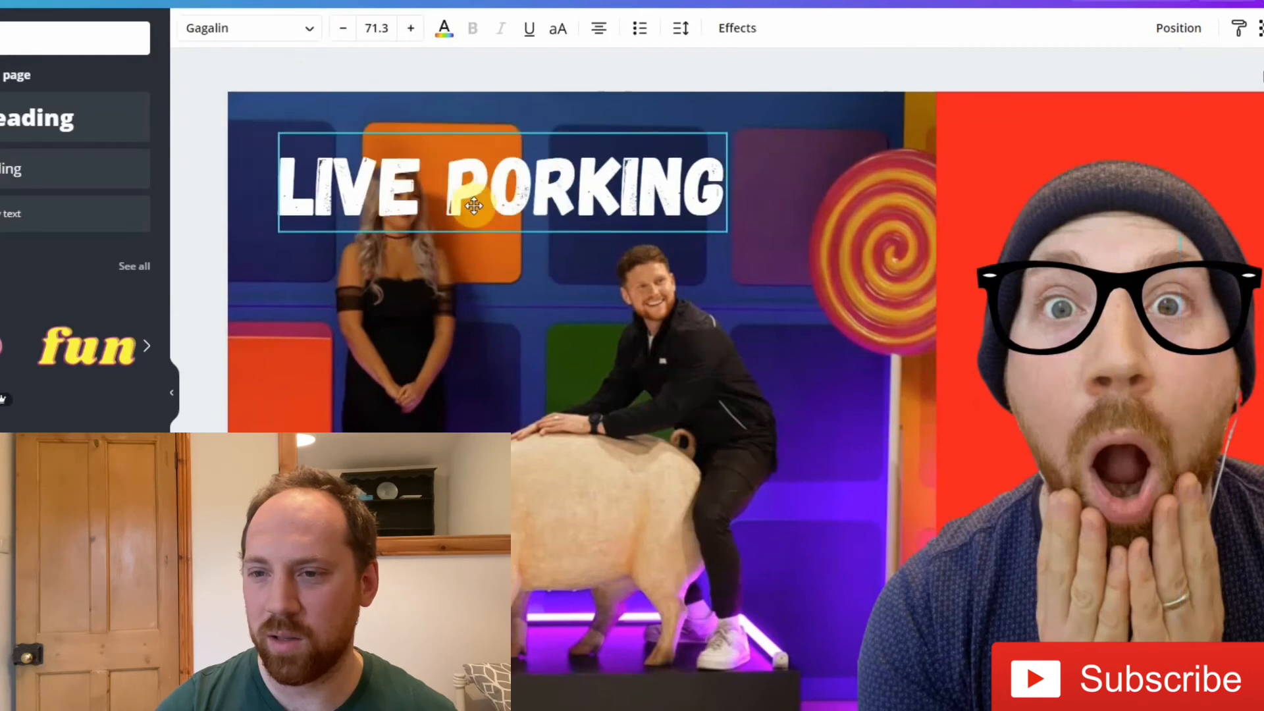